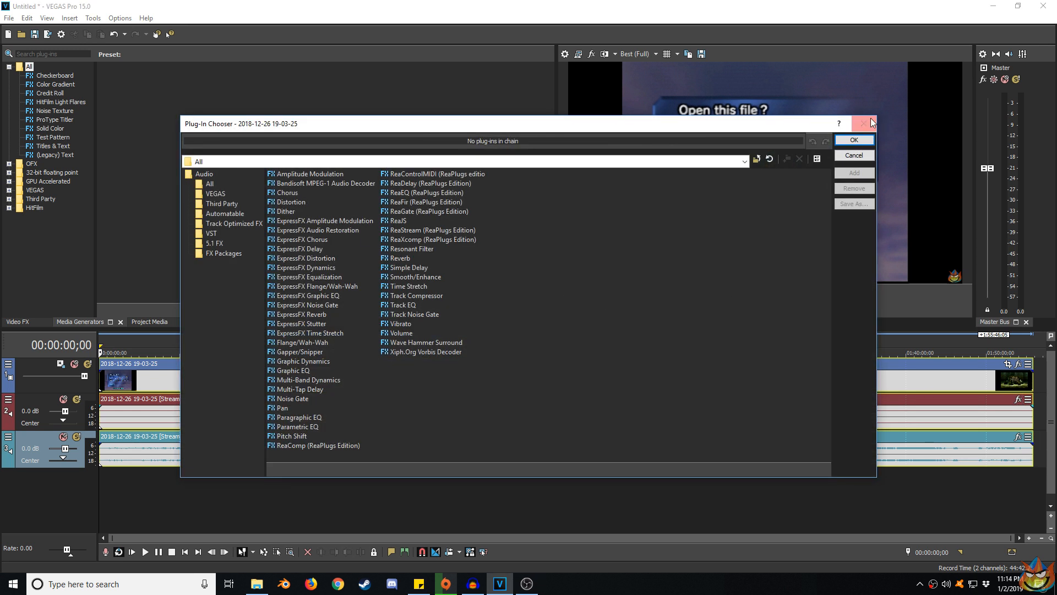
- Close the plug-in chooser and select only the Stream 1 audio event on the timeline
click(864, 124)
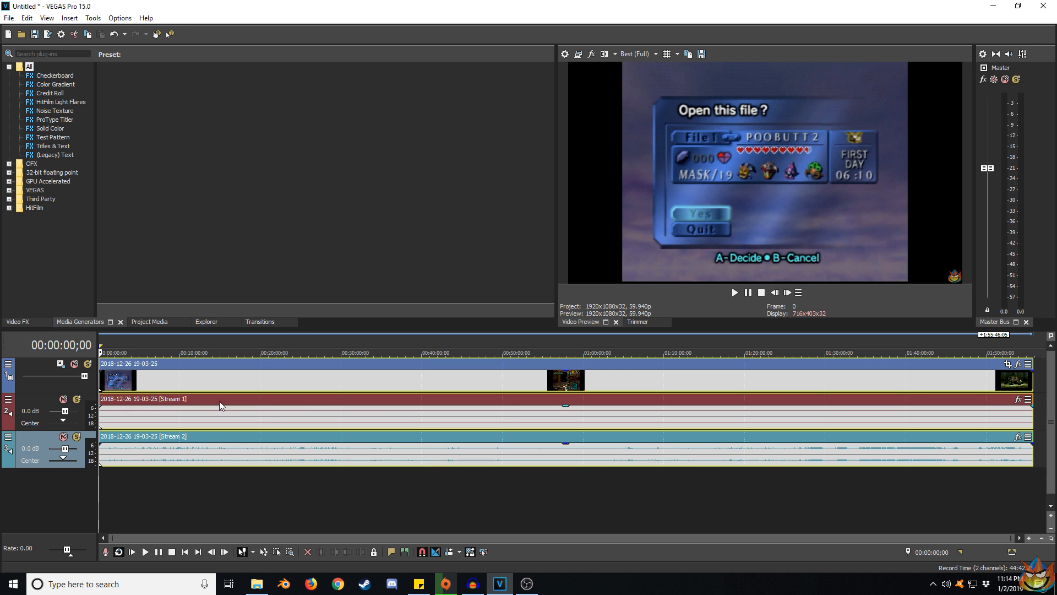
right_click(160, 401)
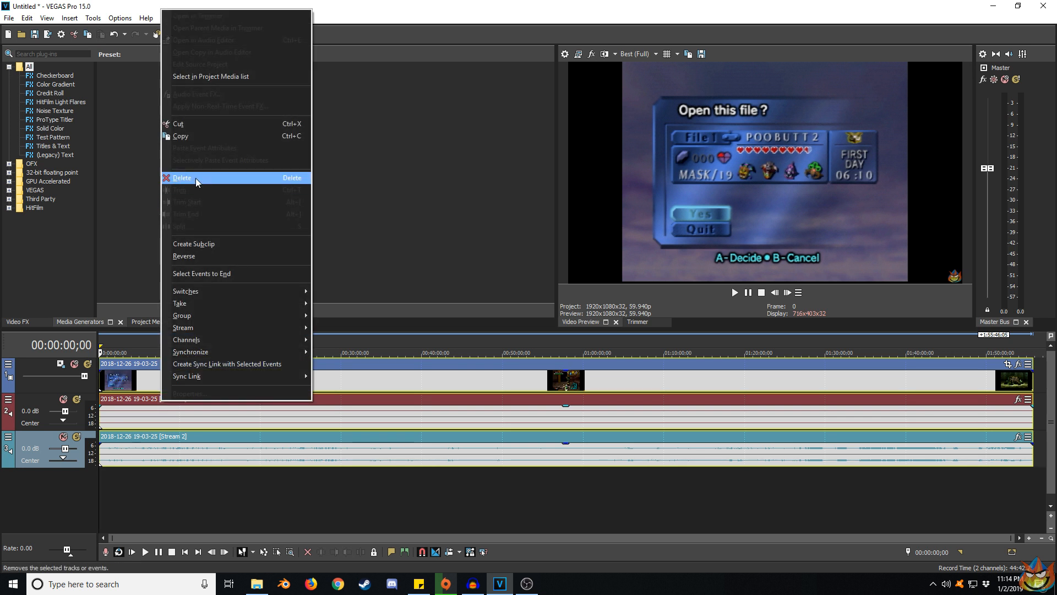
click(121, 413)
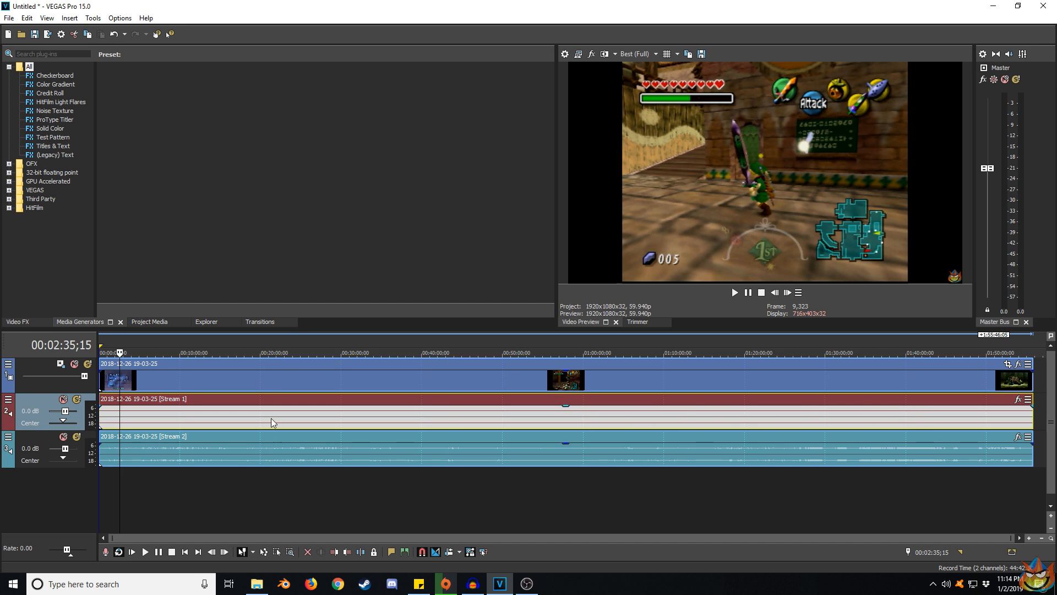
right_click(146, 399)
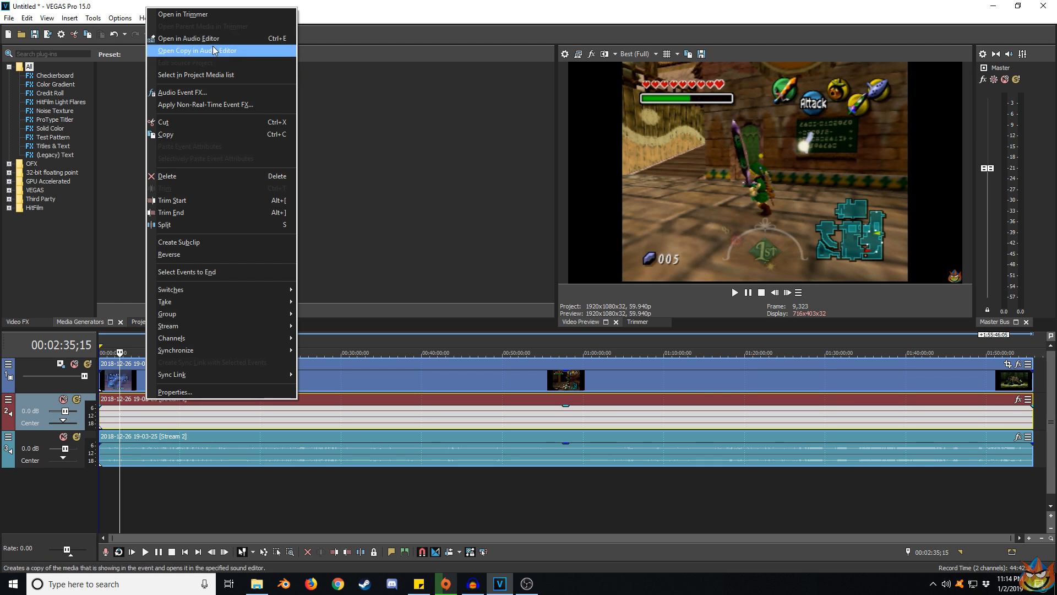
click(304, 4)
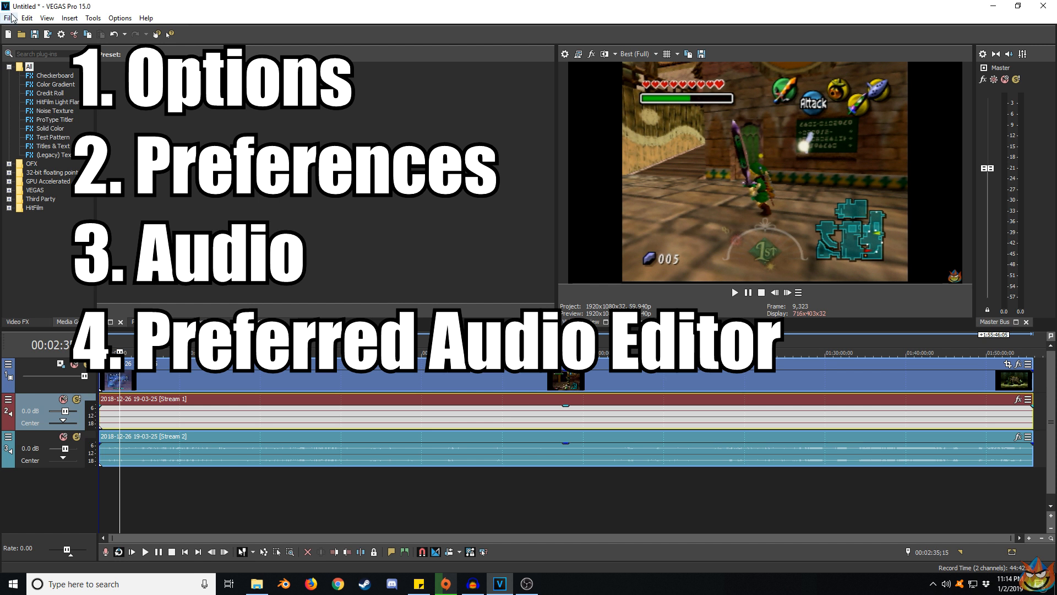
click(26, 18)
click(24, 19)
click(10, 19)
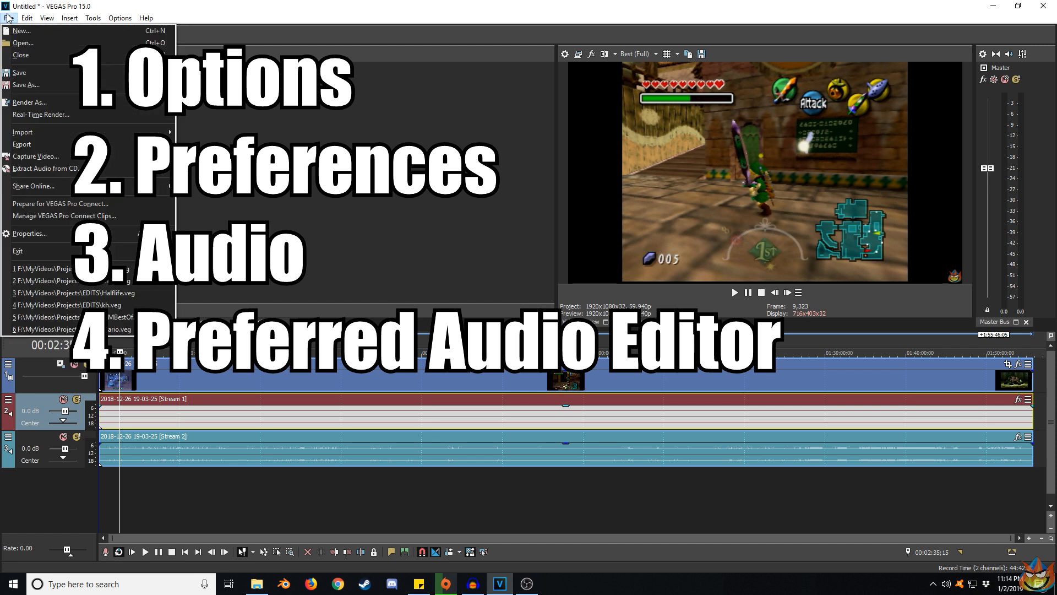
click(277, 5)
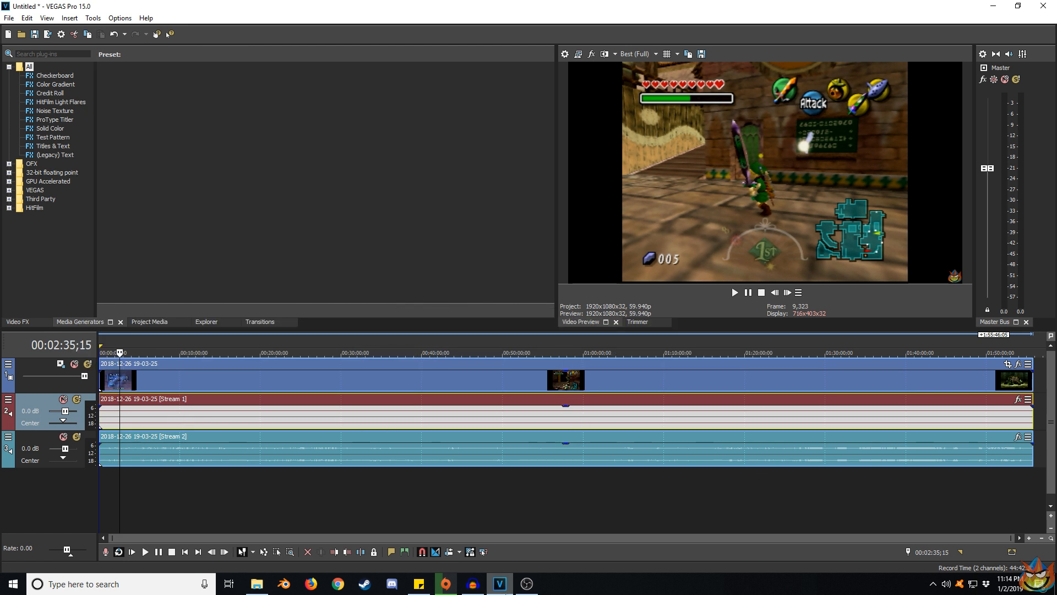
- Switch to the recording's audio in Audacity and play its opening seconds to check the playback level
mouse_move(474, 589)
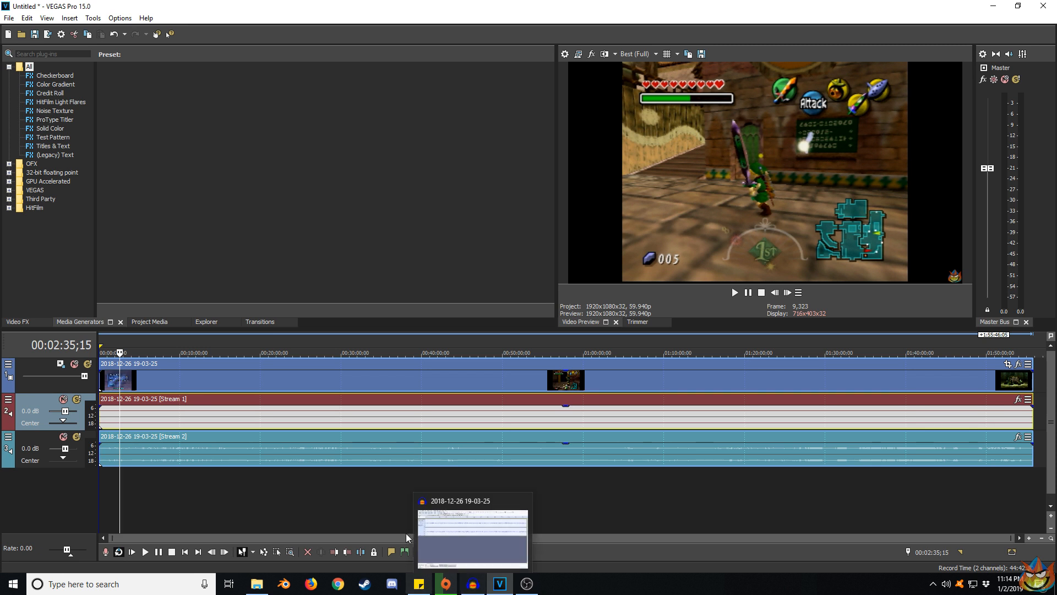
click(473, 585)
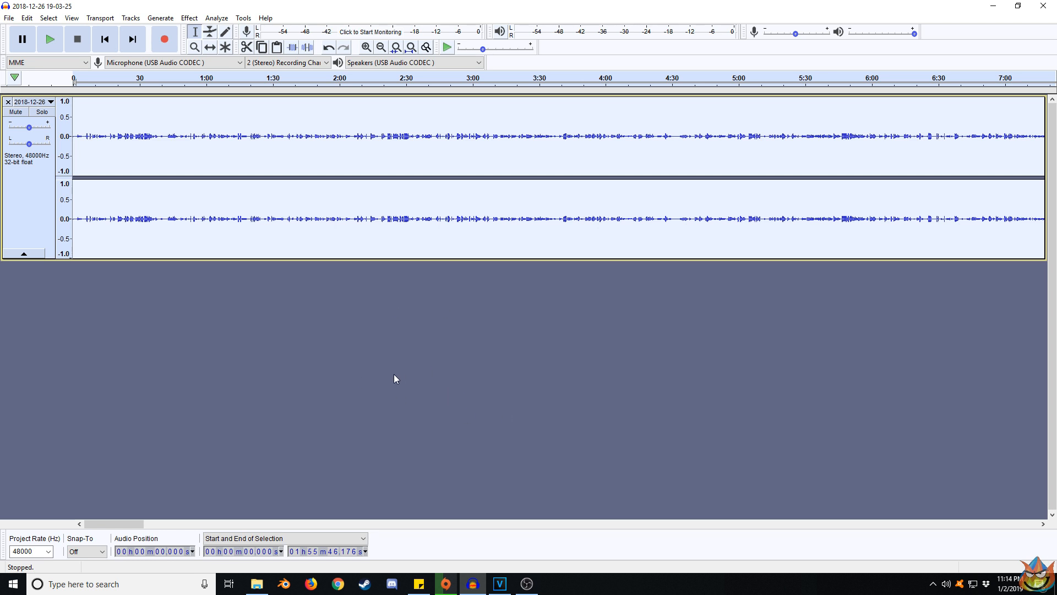
click(366, 48)
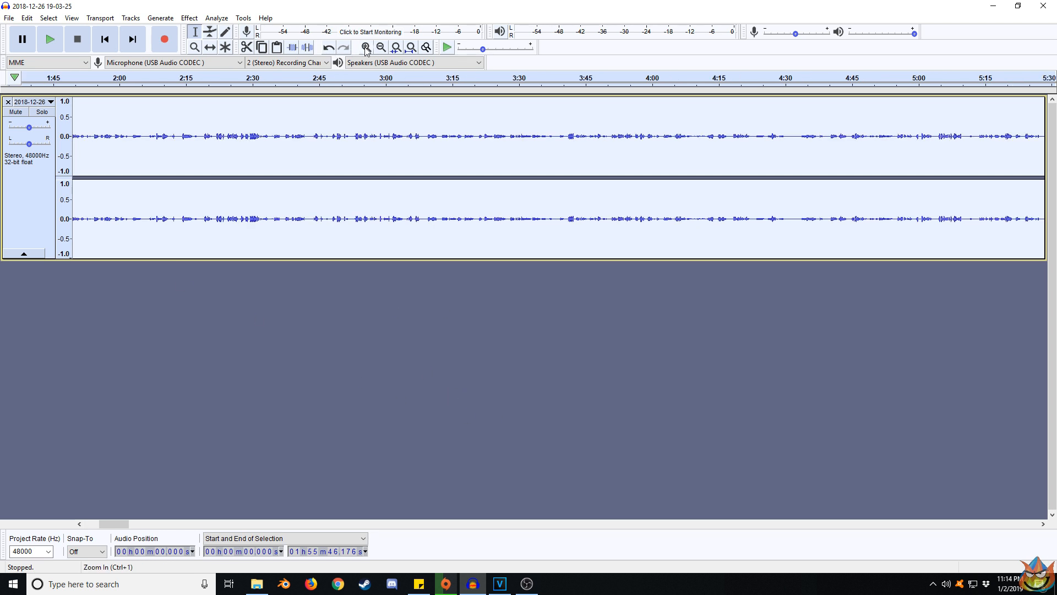
click(366, 47)
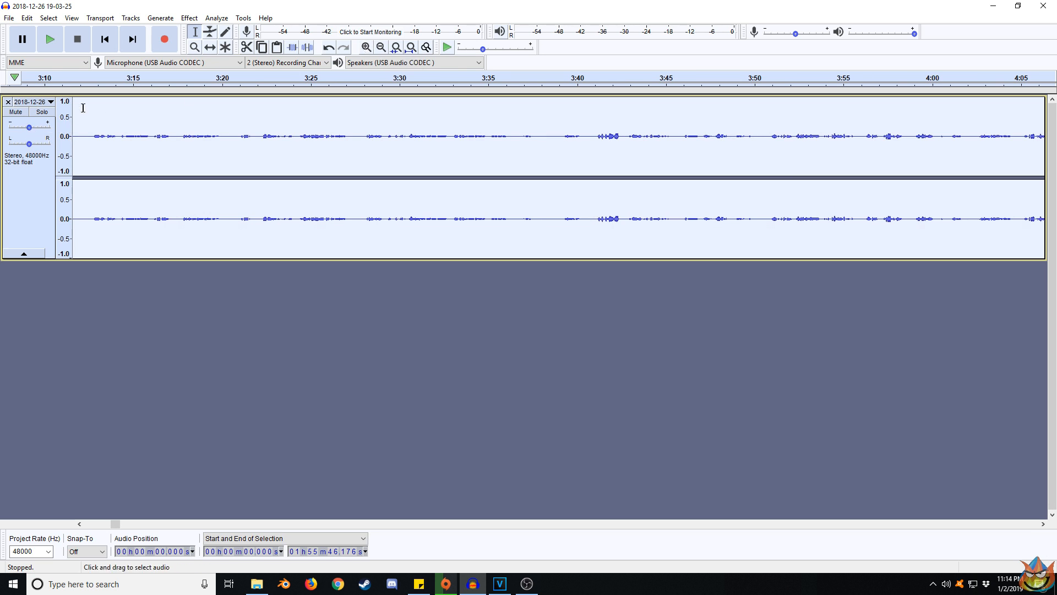
click(50, 40)
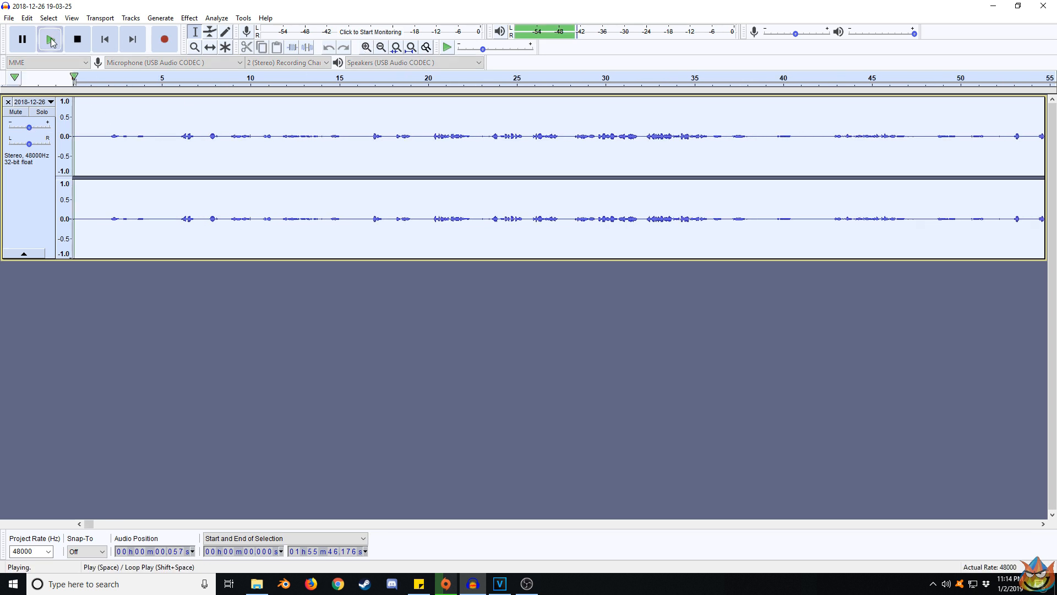
click(79, 40)
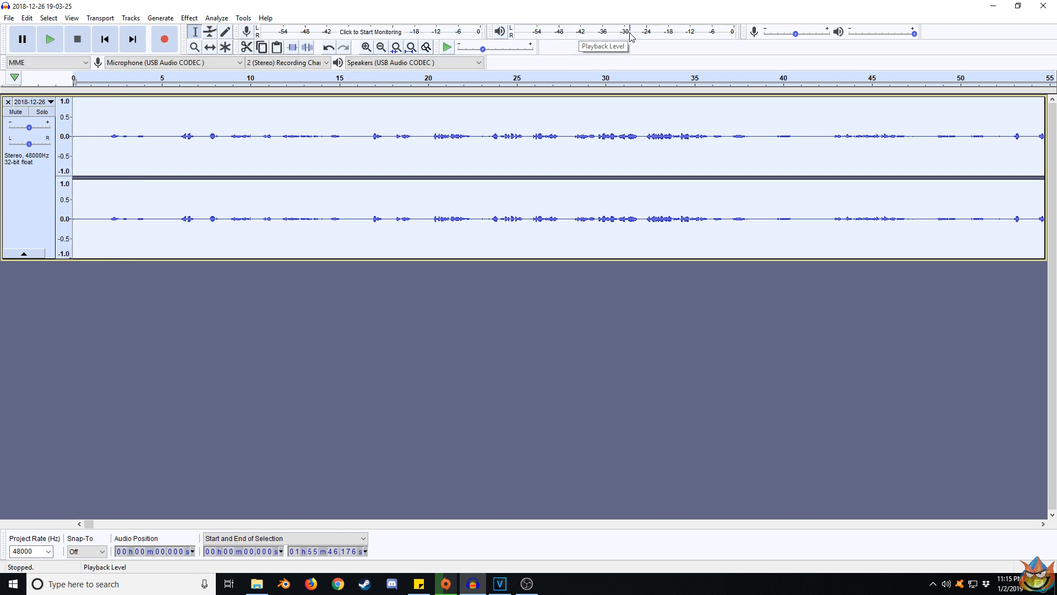
- Switch to VEGAS Pro, play the project with the Stream 2 track muted to check the master level, and return to Audacity
click(500, 585)
click(735, 292)
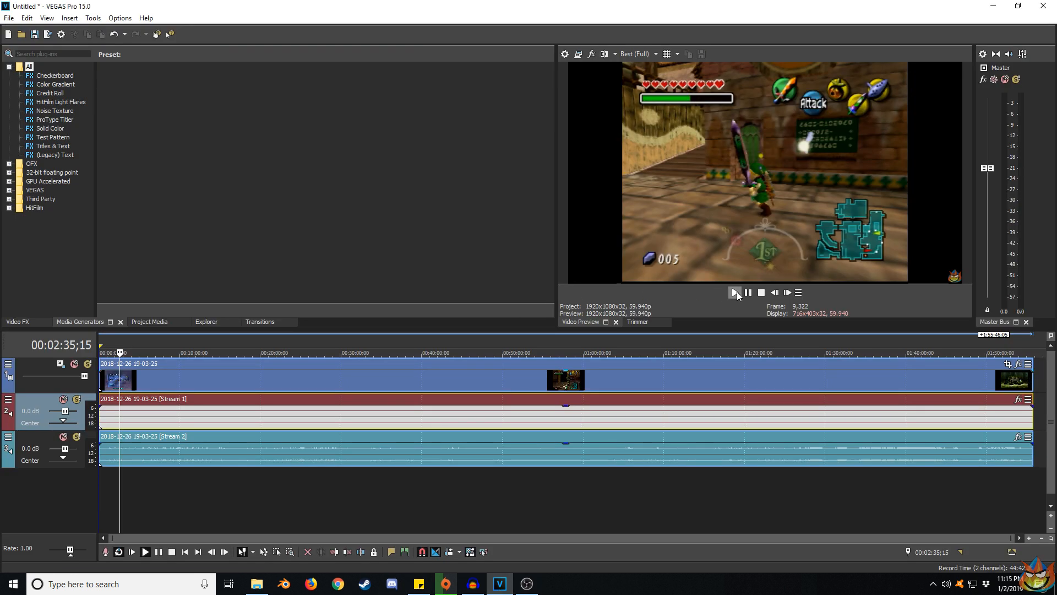
click(64, 436)
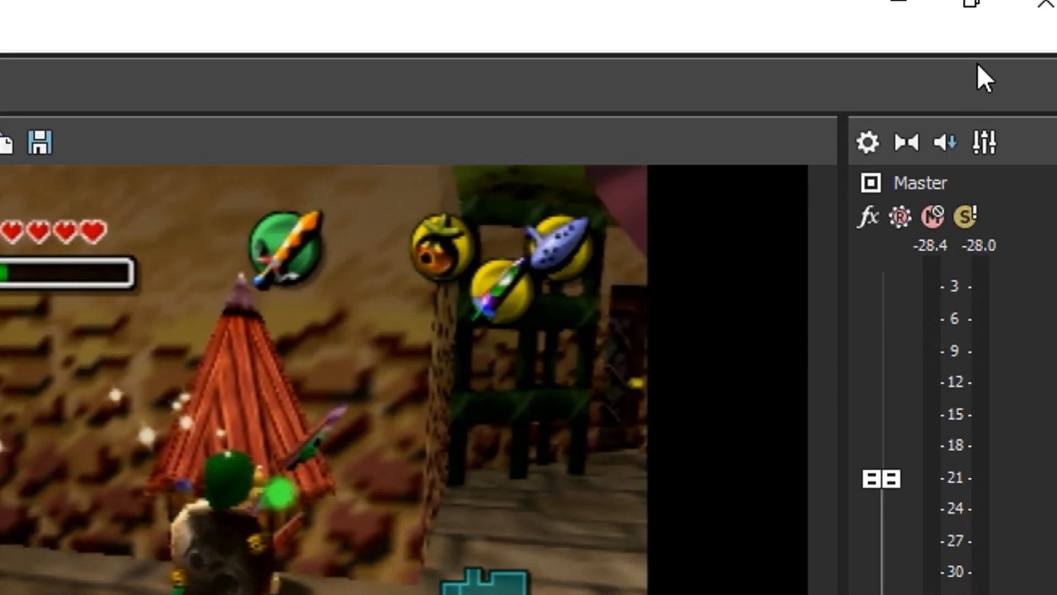
click(911, 8)
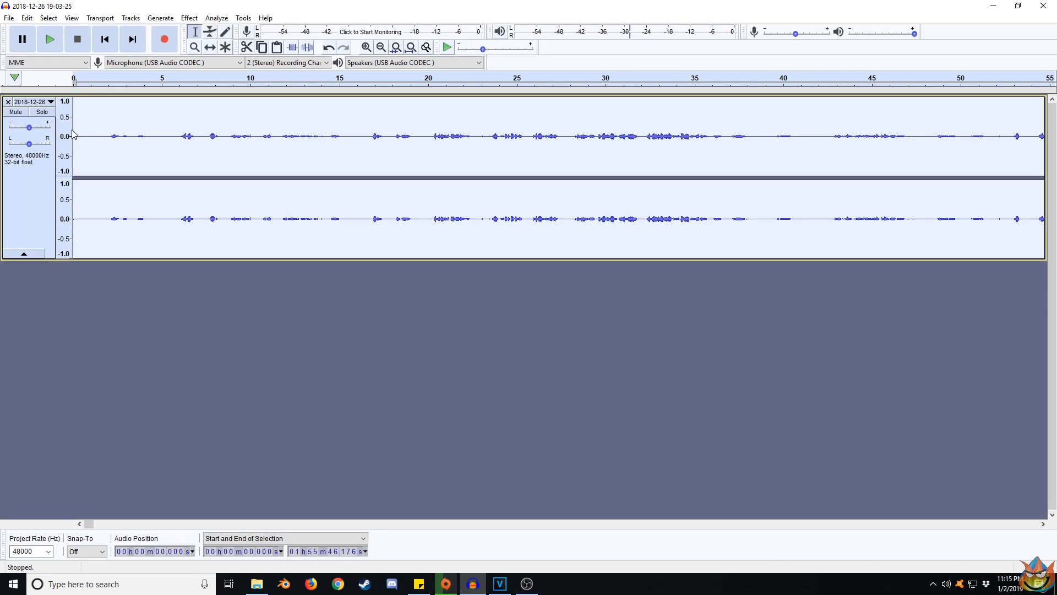
- Get a noise profile for Noise Reduction from the silence in about the first 2 seconds of the track
drag(108, 122, 78, 121)
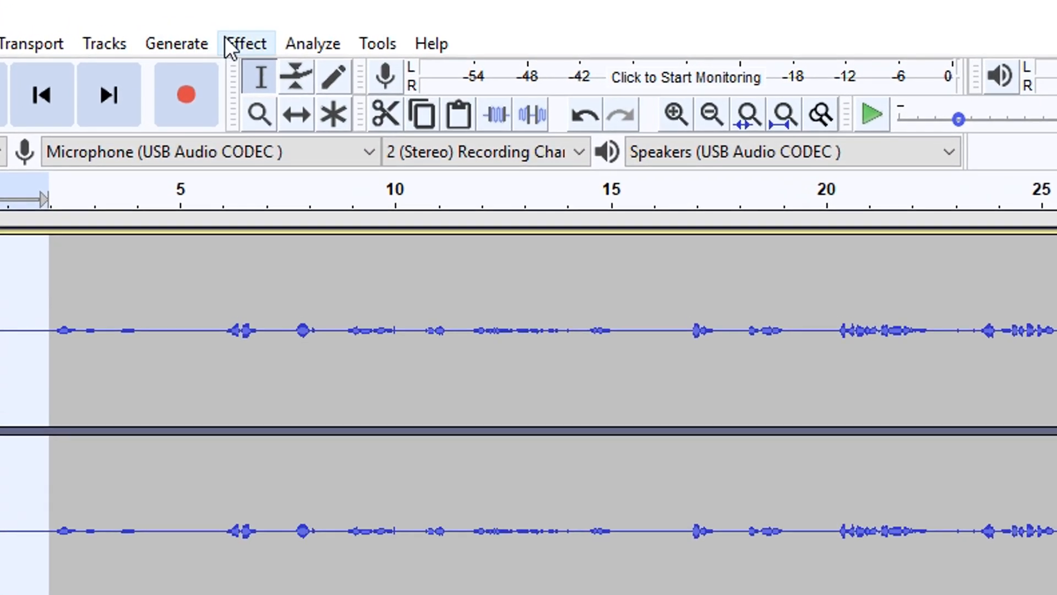
click(226, 40)
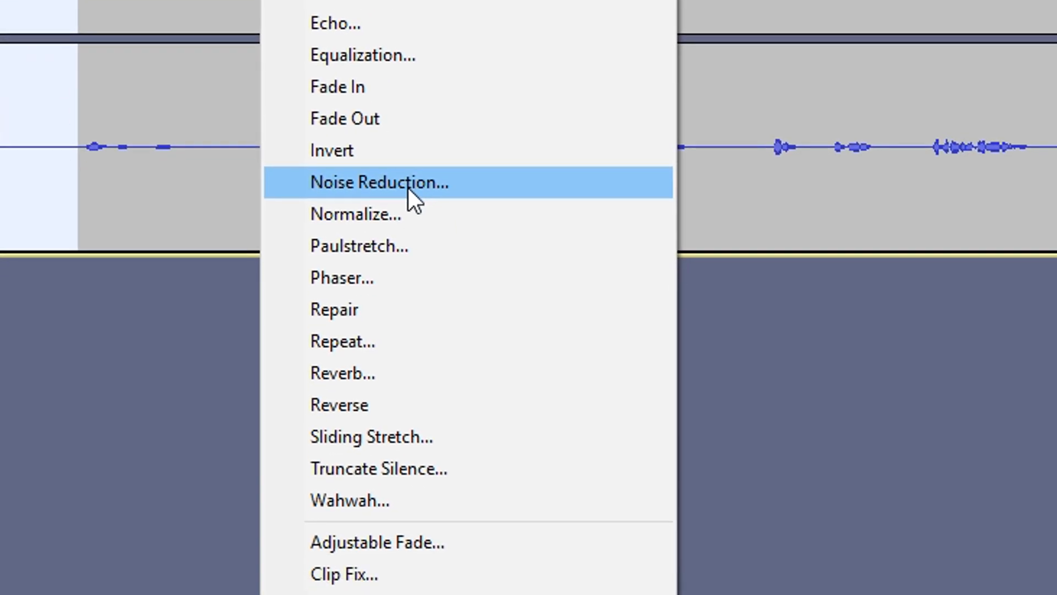
click(408, 188)
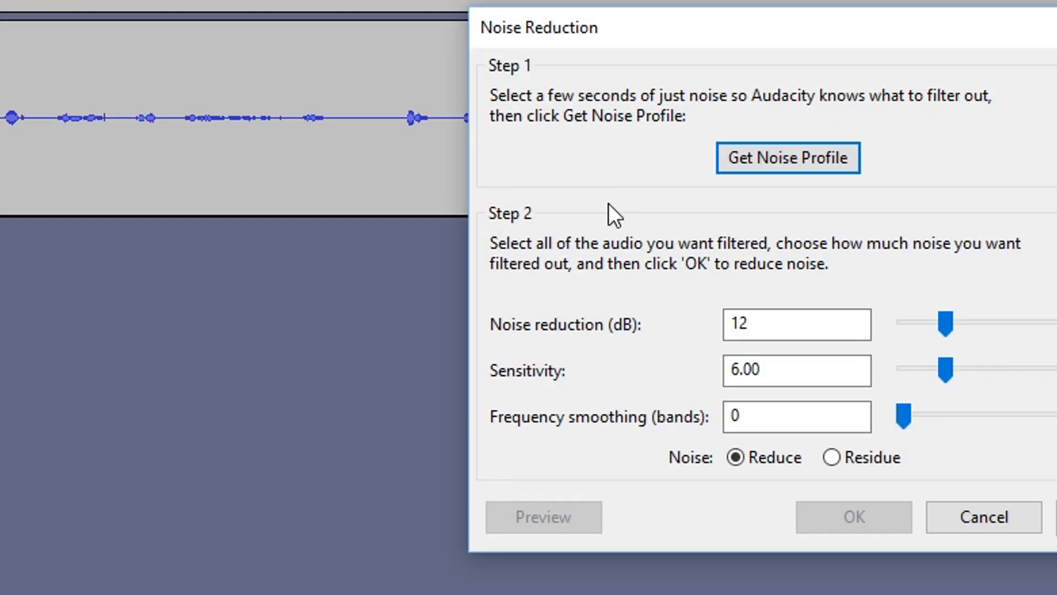
click(614, 150)
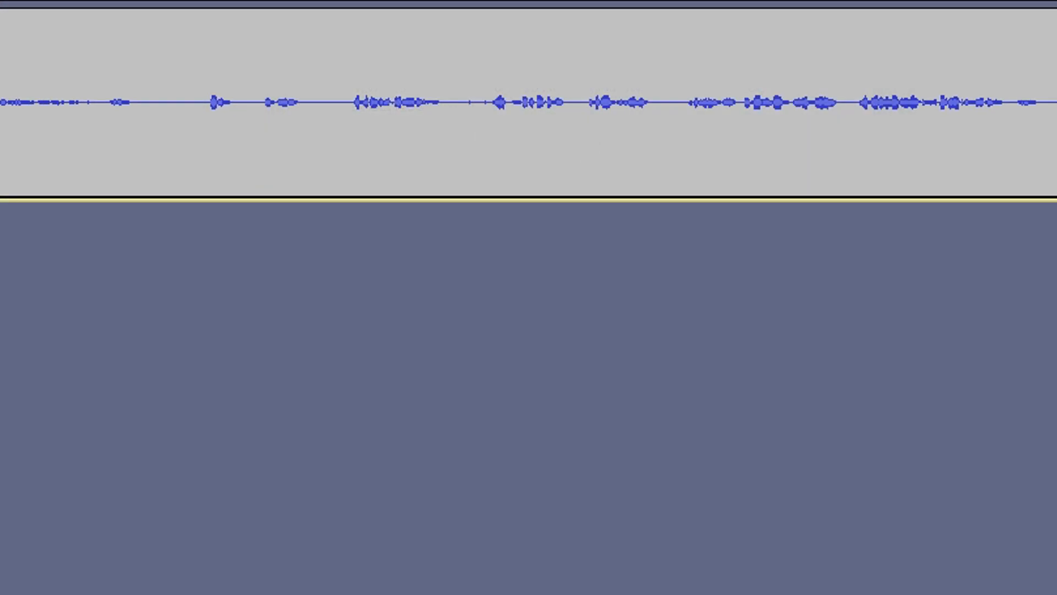
- Apply Noise Reduction to the entire track with 12 dB reduction, sensitivity 6.00 and 0 frequency smoothing bands
key(ctrl+a)
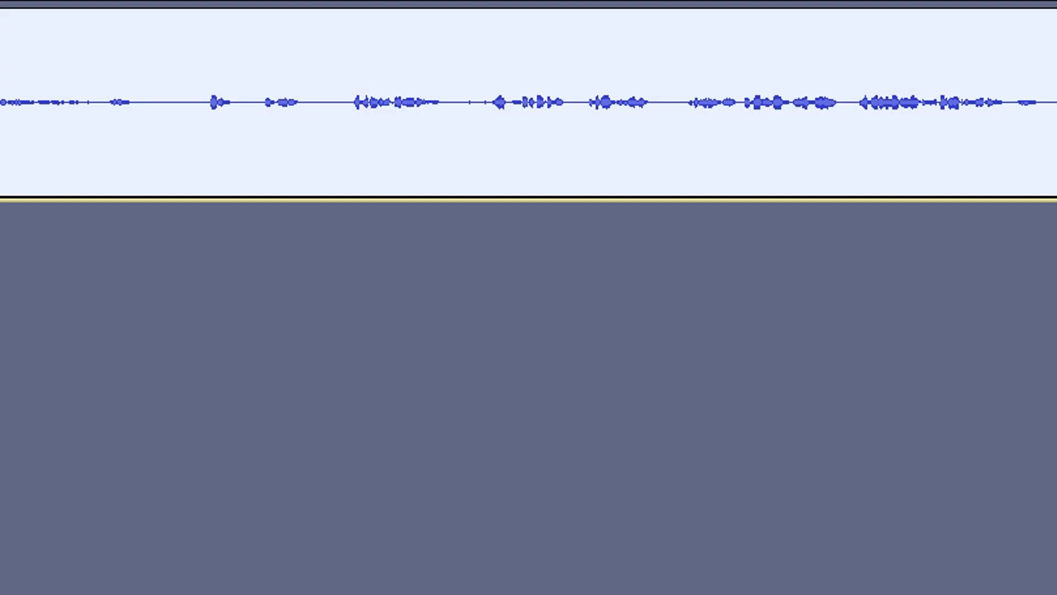
click(1, 1)
click(33, 134)
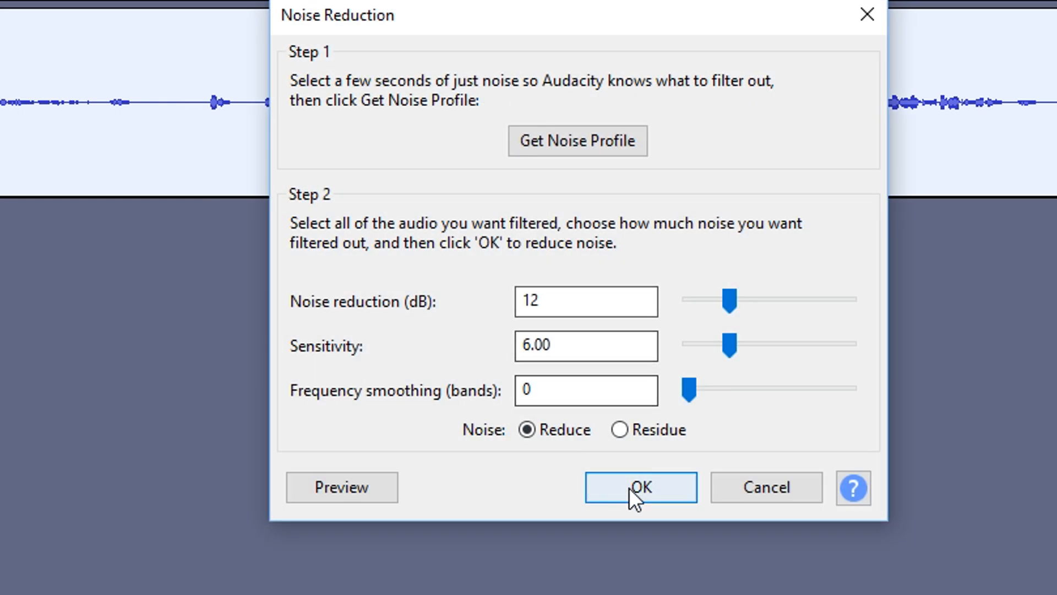
click(613, 488)
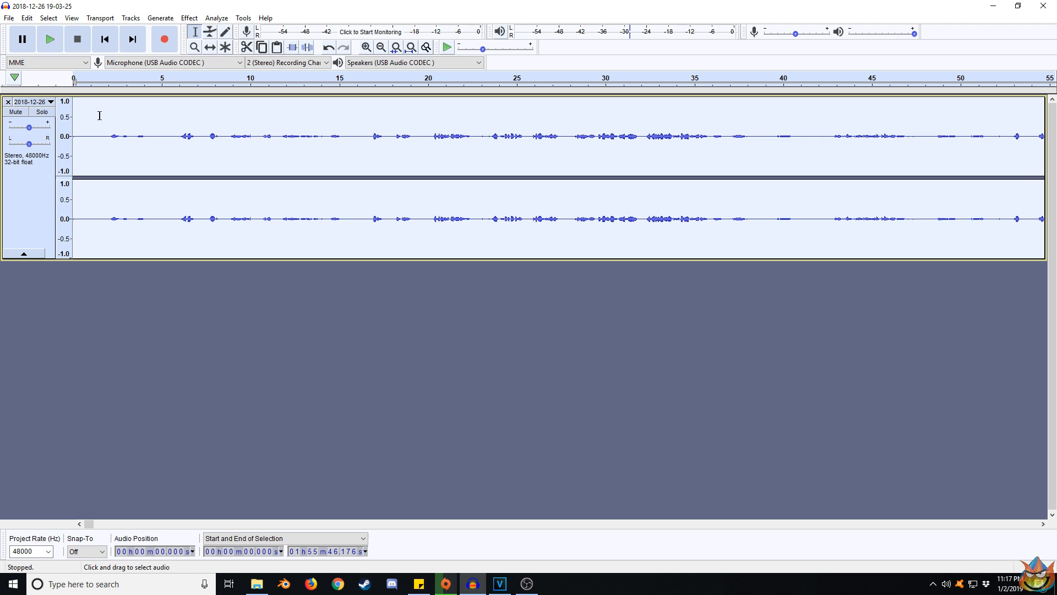
- Compress the entire track with threshold -15 dB, noise floor -40 dB, ratio 2:1, attack 0.20 secs, release 1.0 secs and make-up gain
click(169, 144)
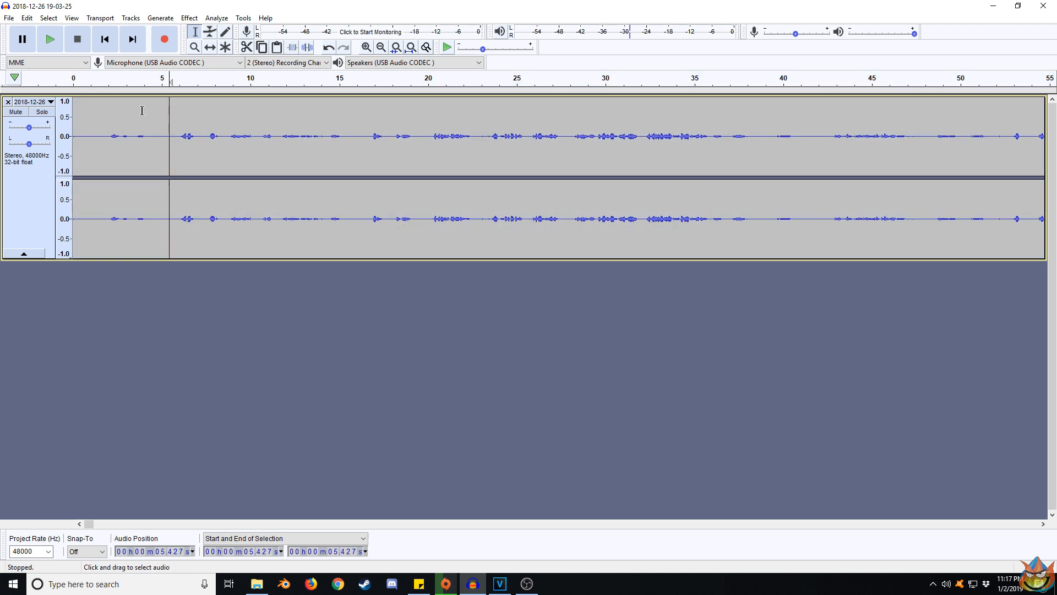
key(ctrl+a)
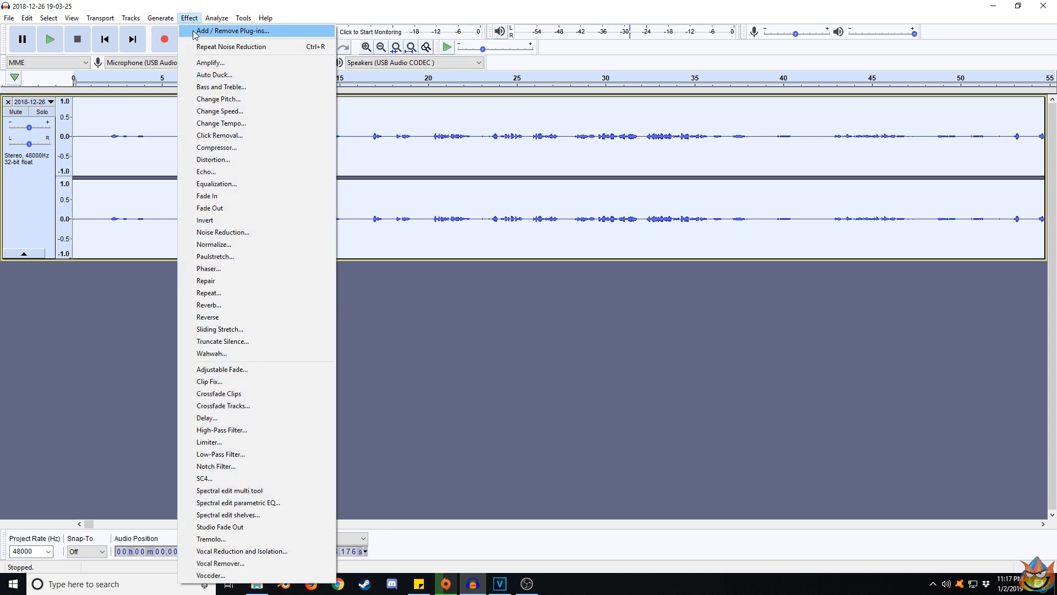
click(217, 148)
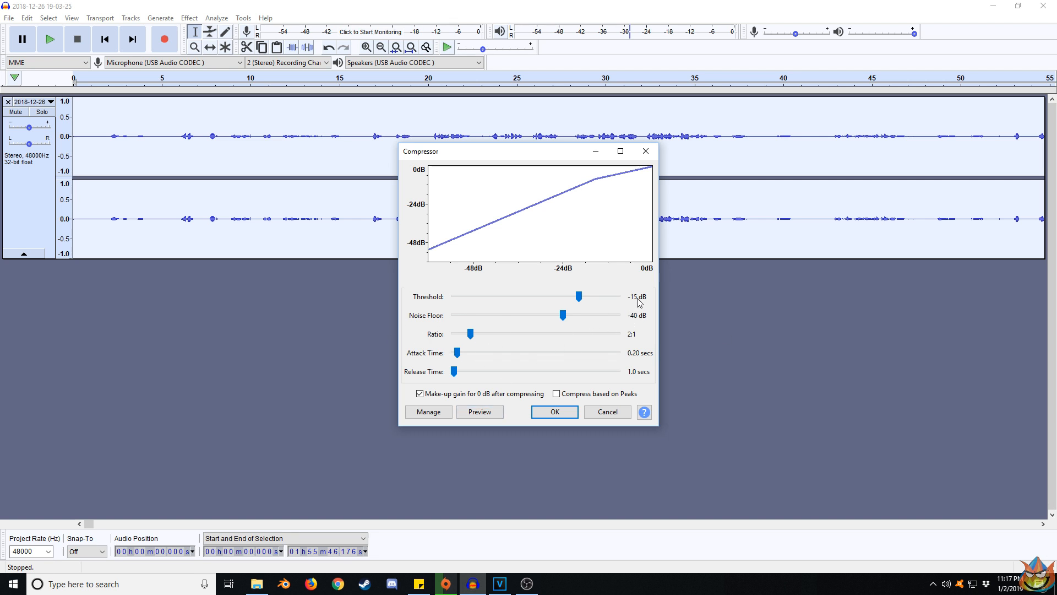
click(555, 413)
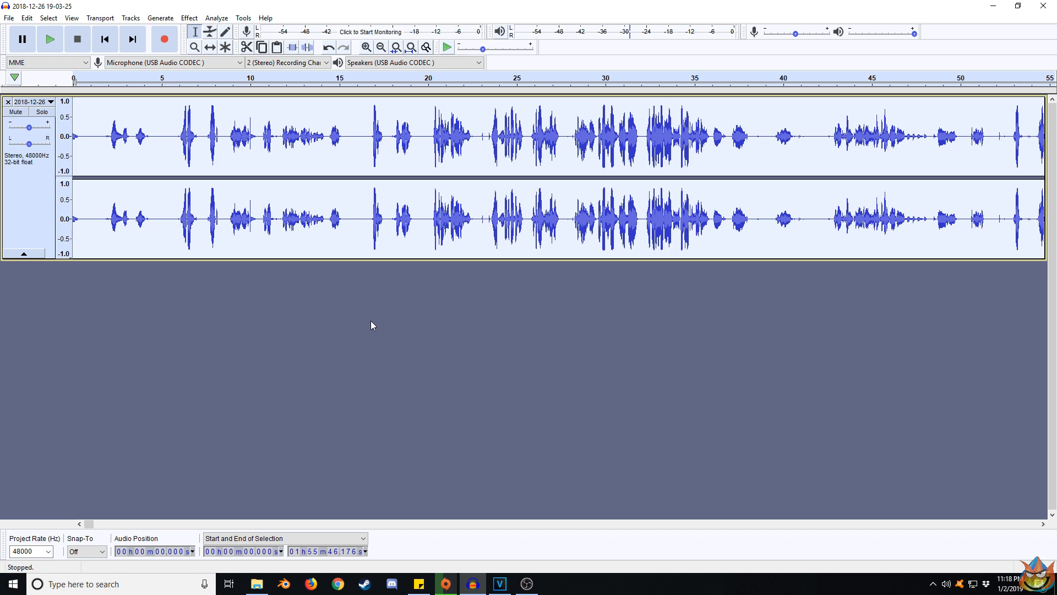
- Examine the compressed waveform over a longer stretch and play it from the start to check the level
click(380, 47)
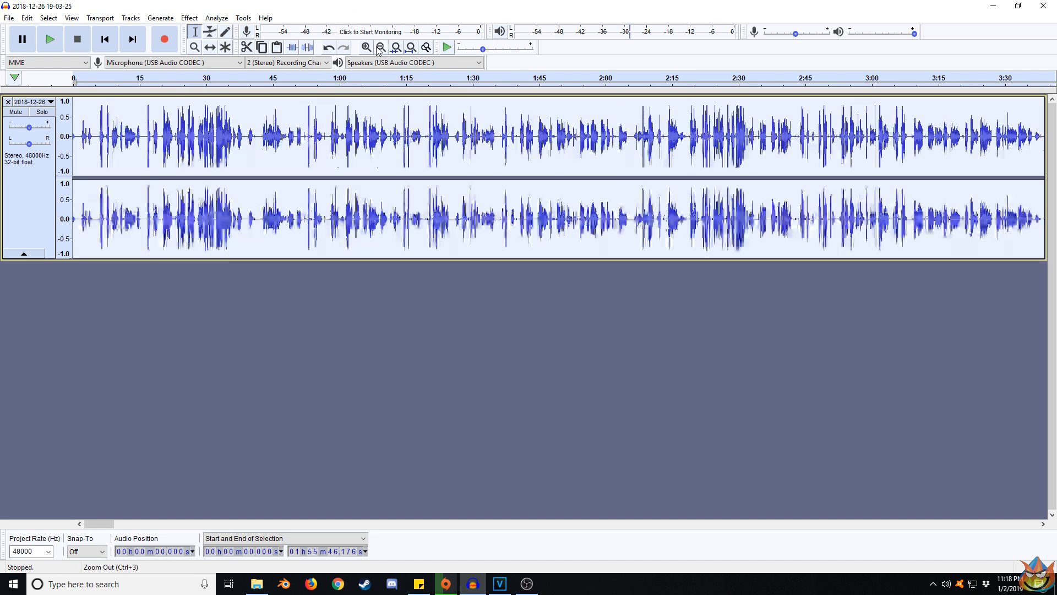
click(380, 48)
click(380, 48)
click(380, 47)
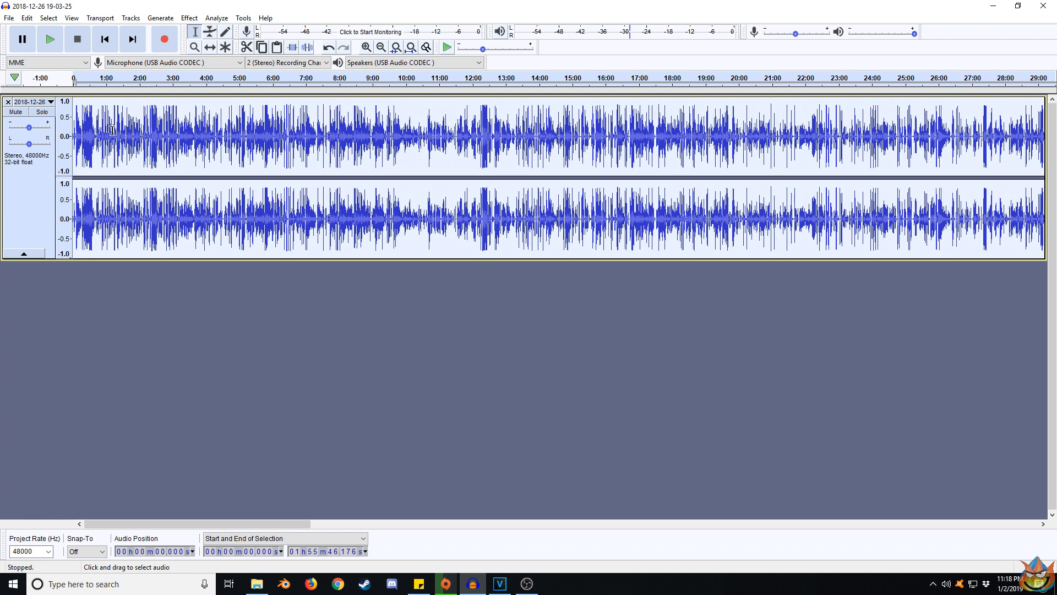
click(51, 44)
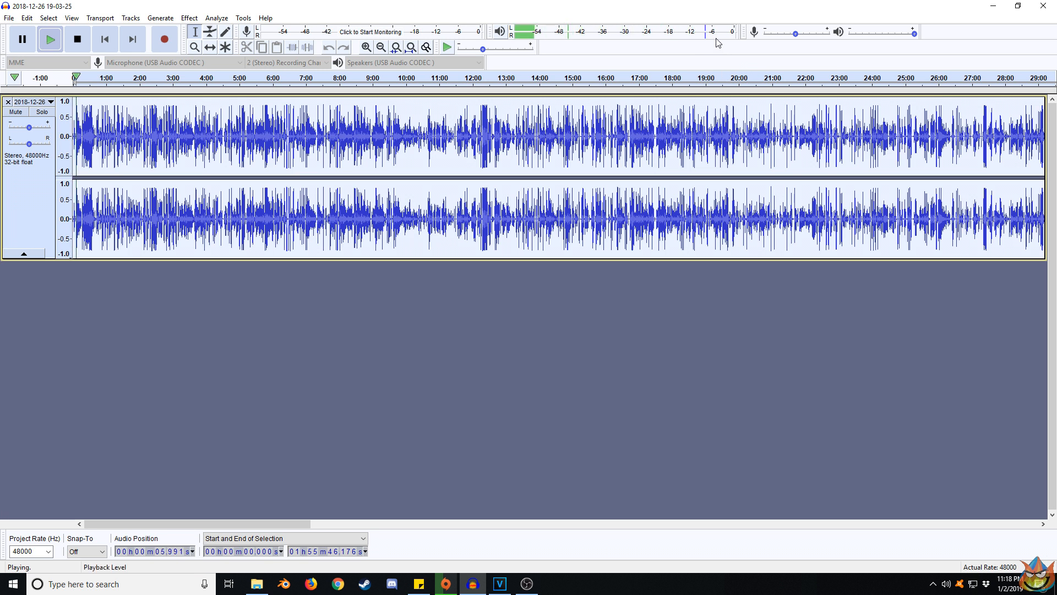
click(72, 44)
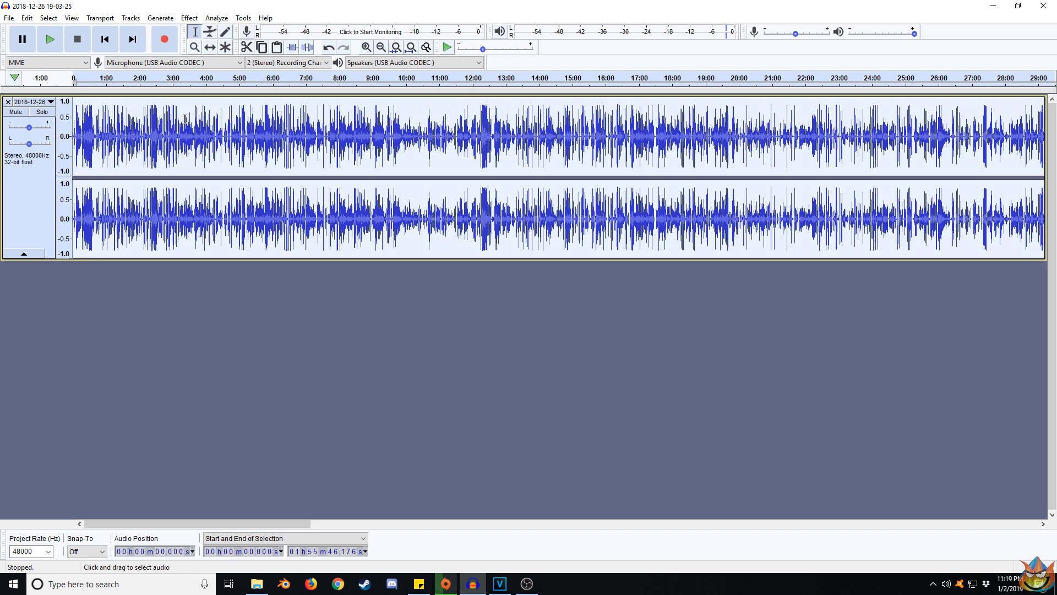
- View the full waveform and play the compressed audio from about 1 h 48 min to check the level there
click(380, 48)
click(381, 47)
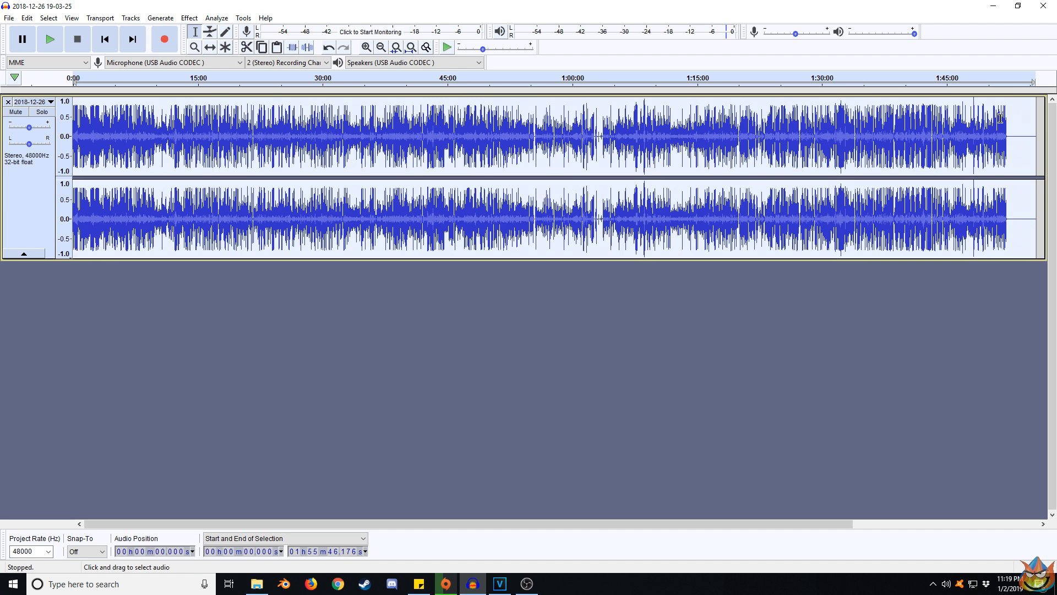
click(974, 110)
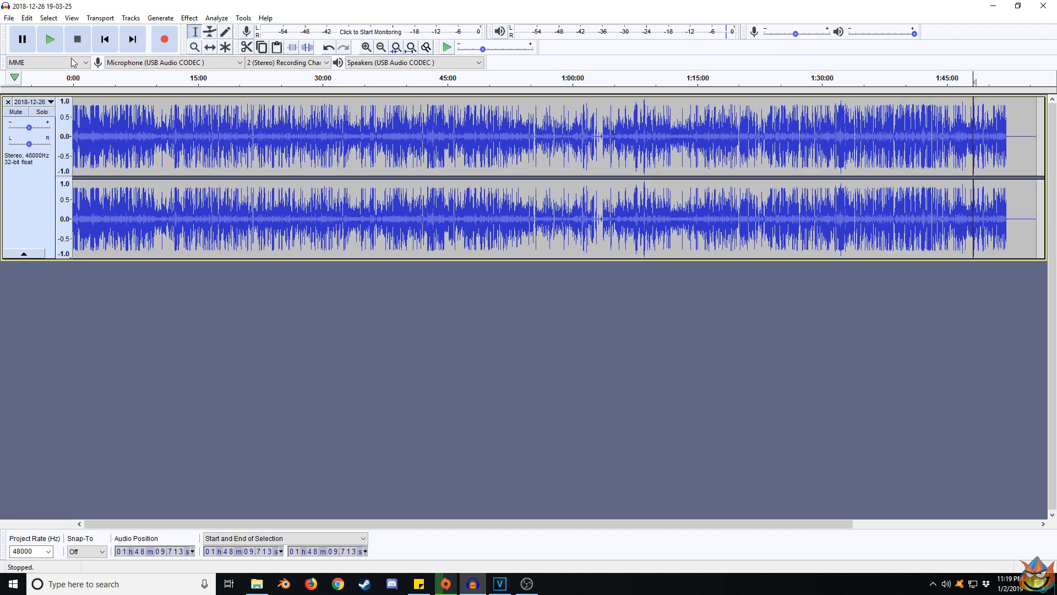
click(61, 42)
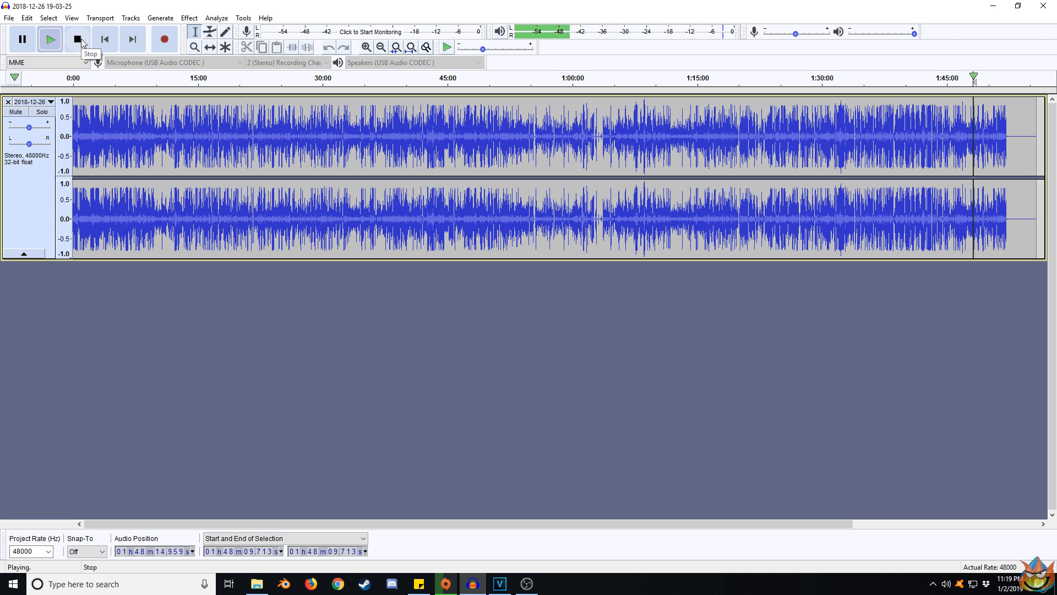
click(77, 39)
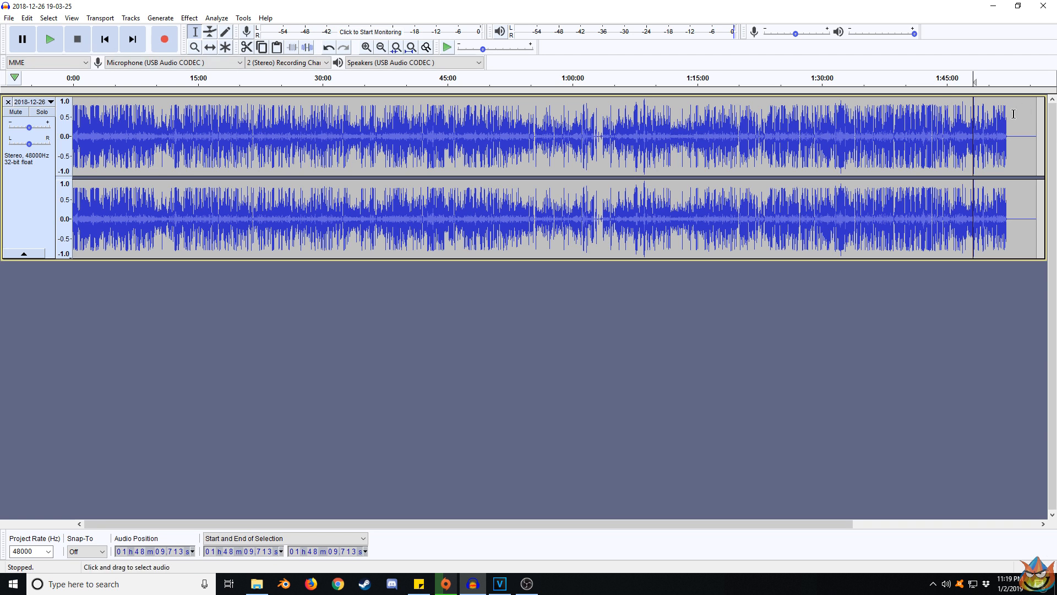
- Apply a Hard Limit to the entire track, limiting to -9 dB with 0 input gain, 10 ms hold and no make-up gain
double_click(973, 125)
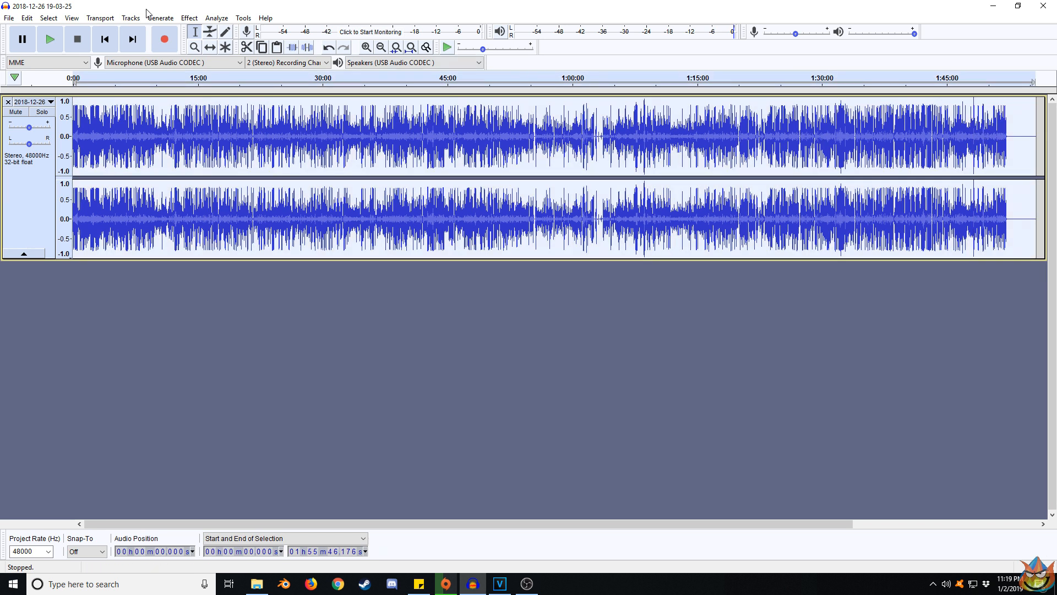
click(187, 18)
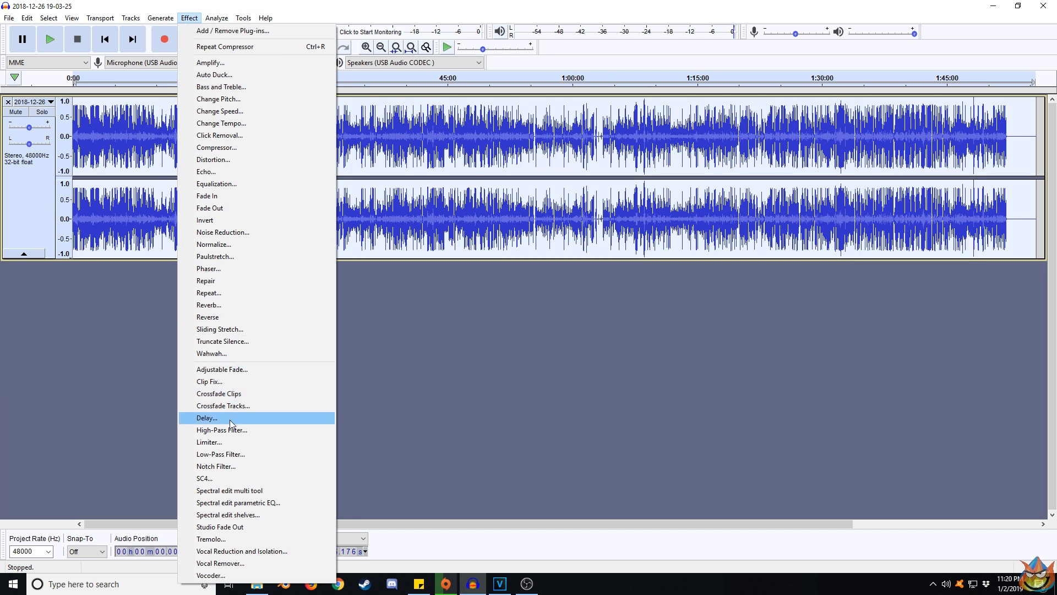
click(216, 444)
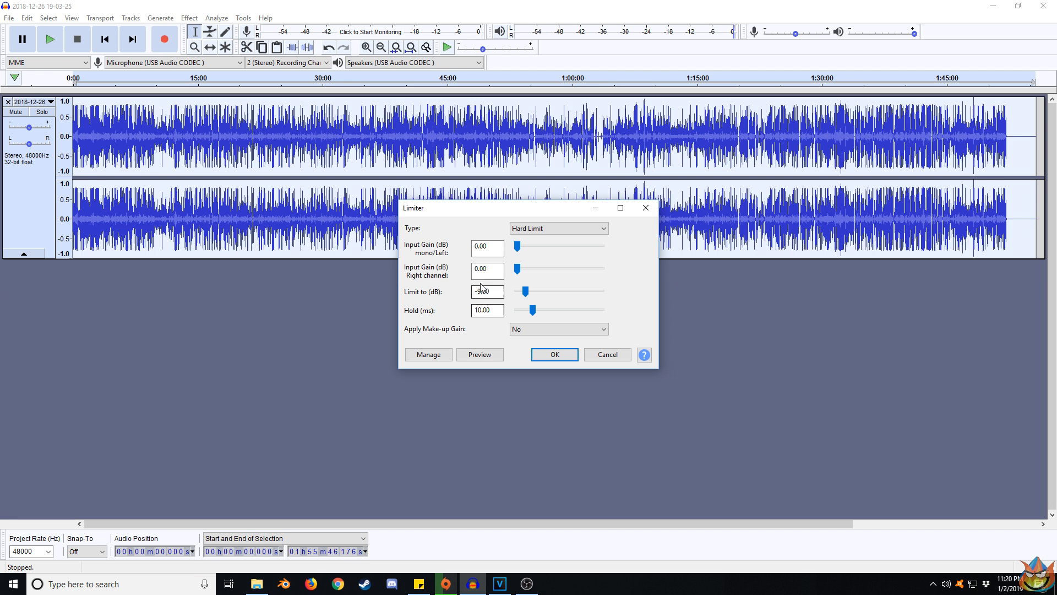
click(554, 354)
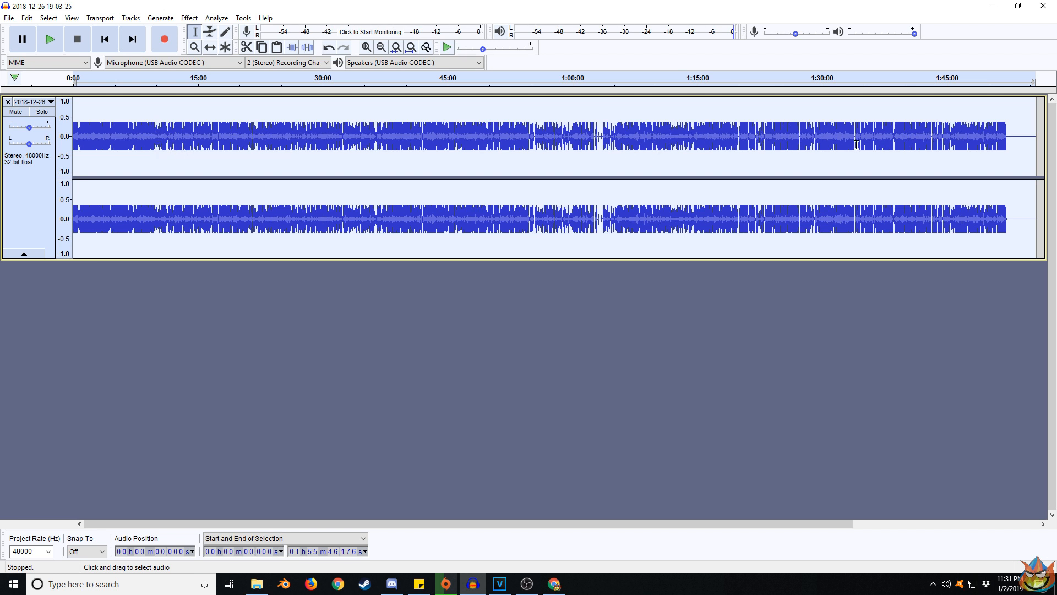
- Play the limited audio near the start and from about 1 h 48 min to check its level
click(50, 40)
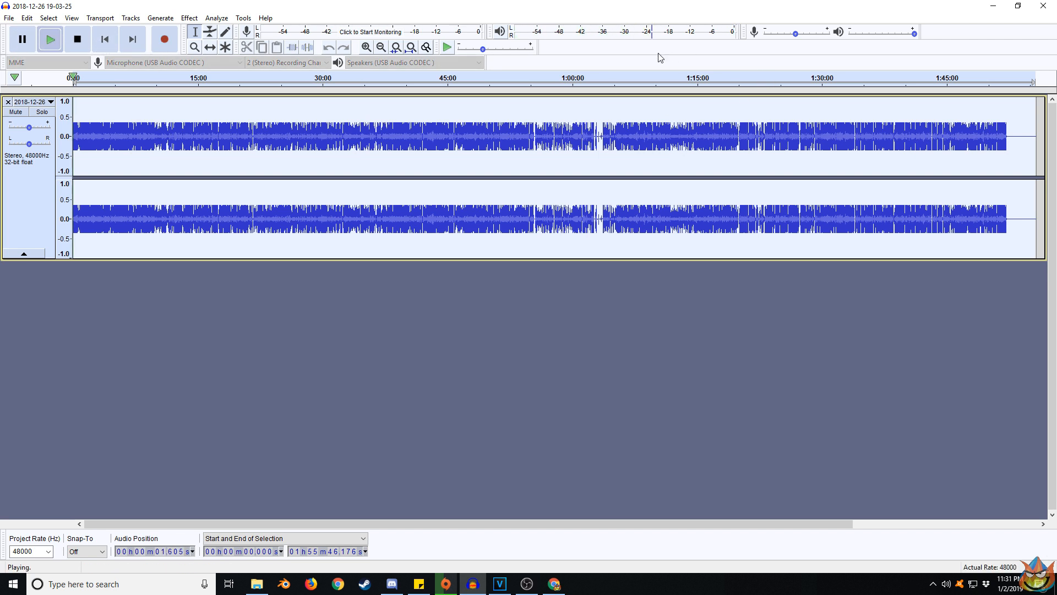
click(76, 134)
click(50, 40)
click(50, 40)
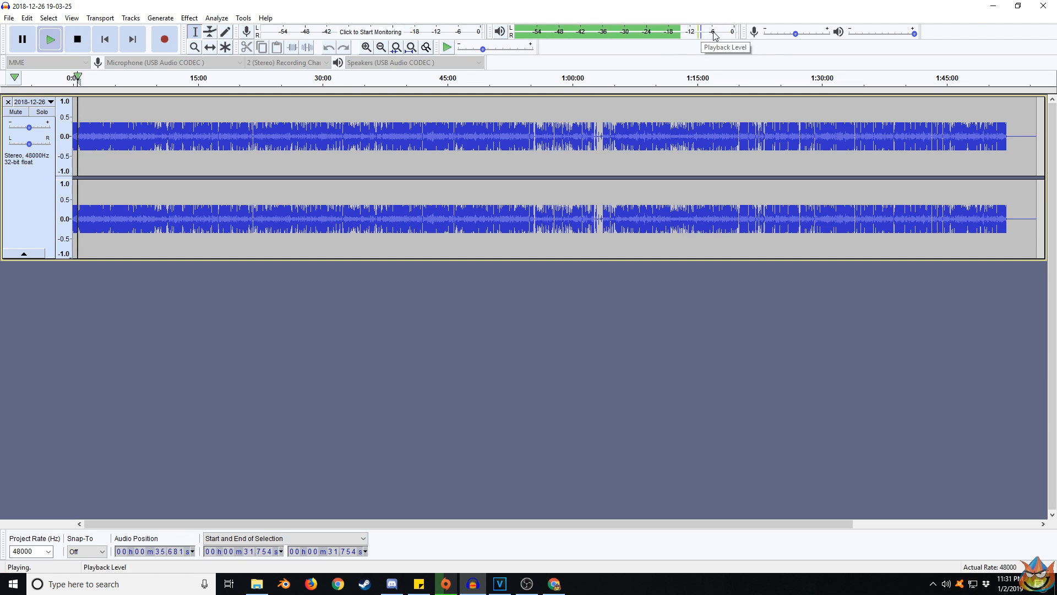
key(space)
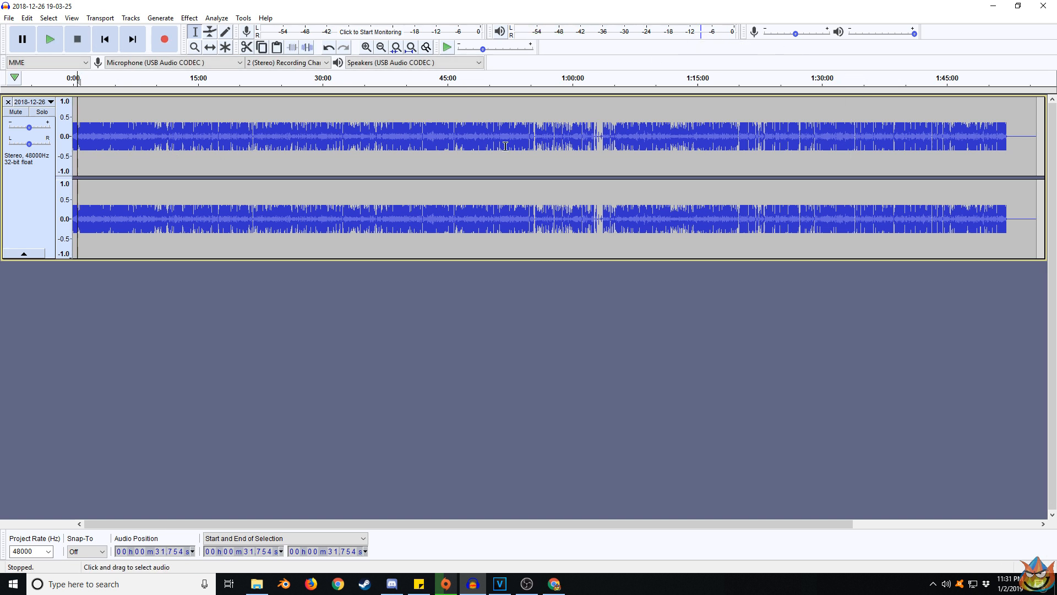
click(971, 134)
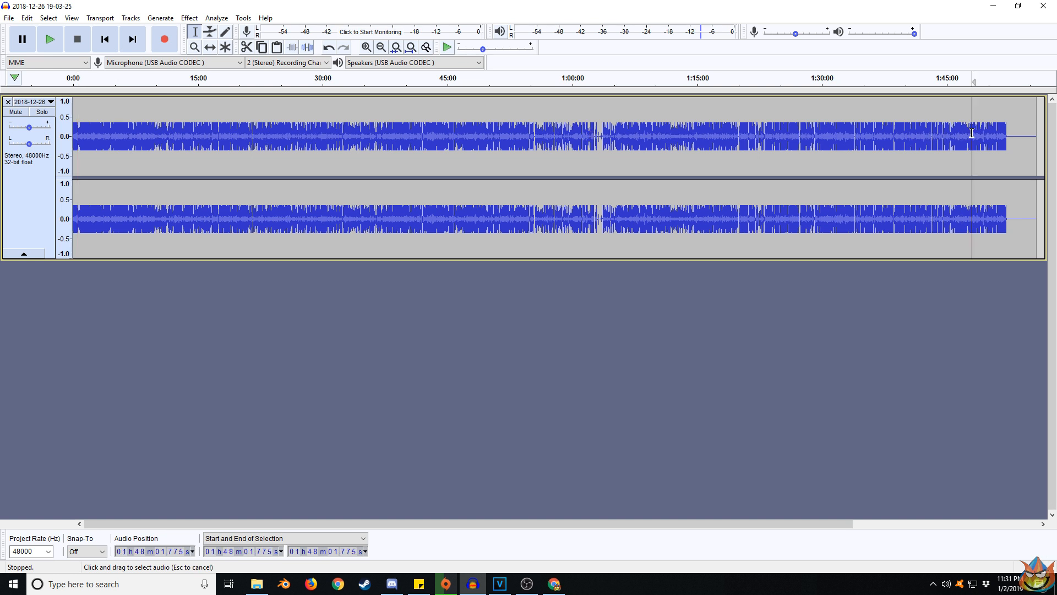
click(49, 39)
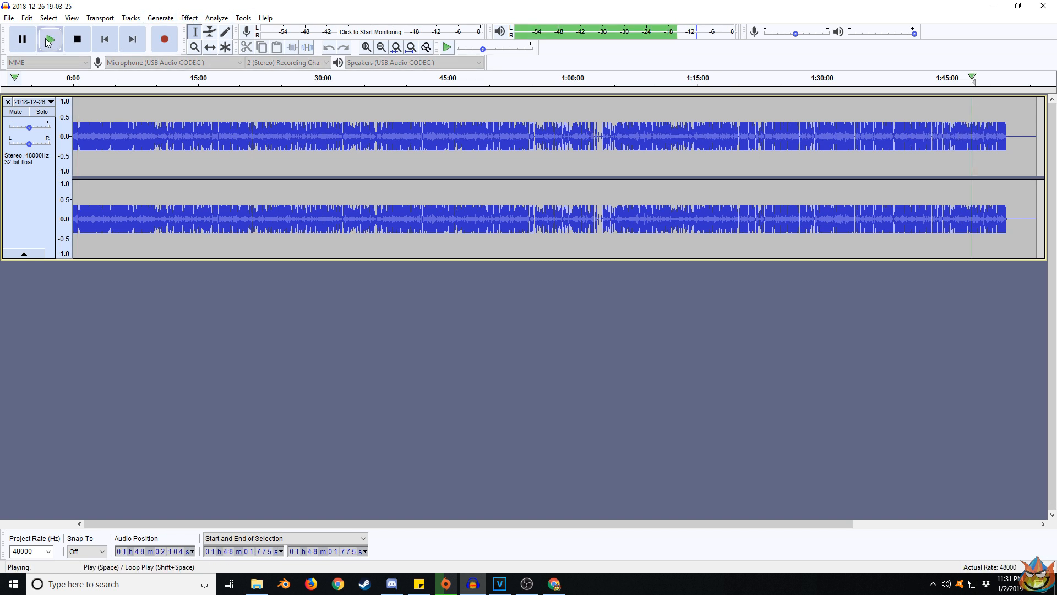
click(78, 39)
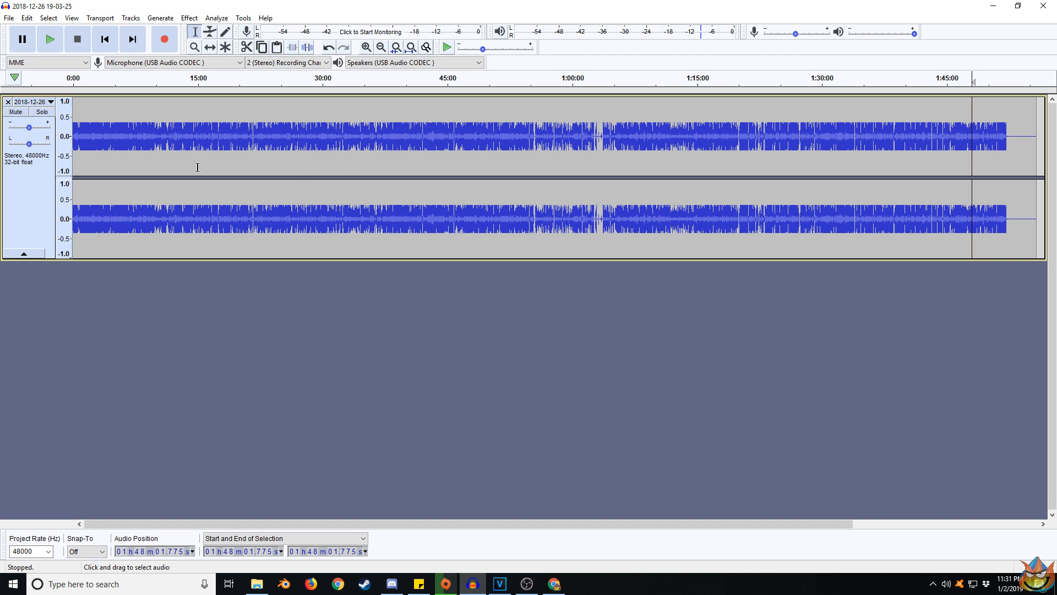
- Normalize the entire track's peak amplitude, removing DC offset and treating the stereo channels independently
double_click(122, 148)
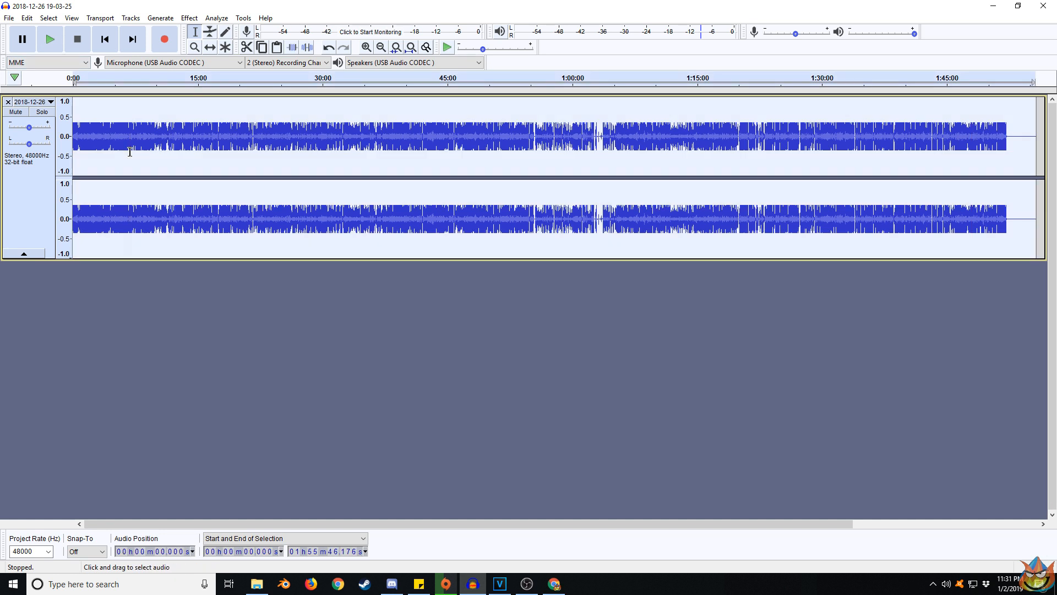
click(190, 18)
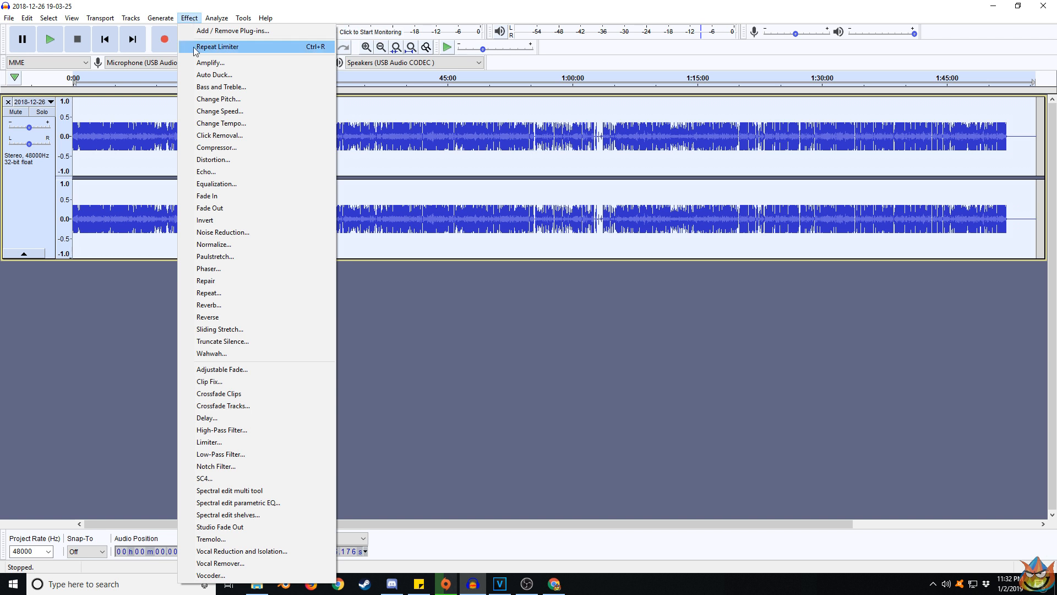
click(217, 246)
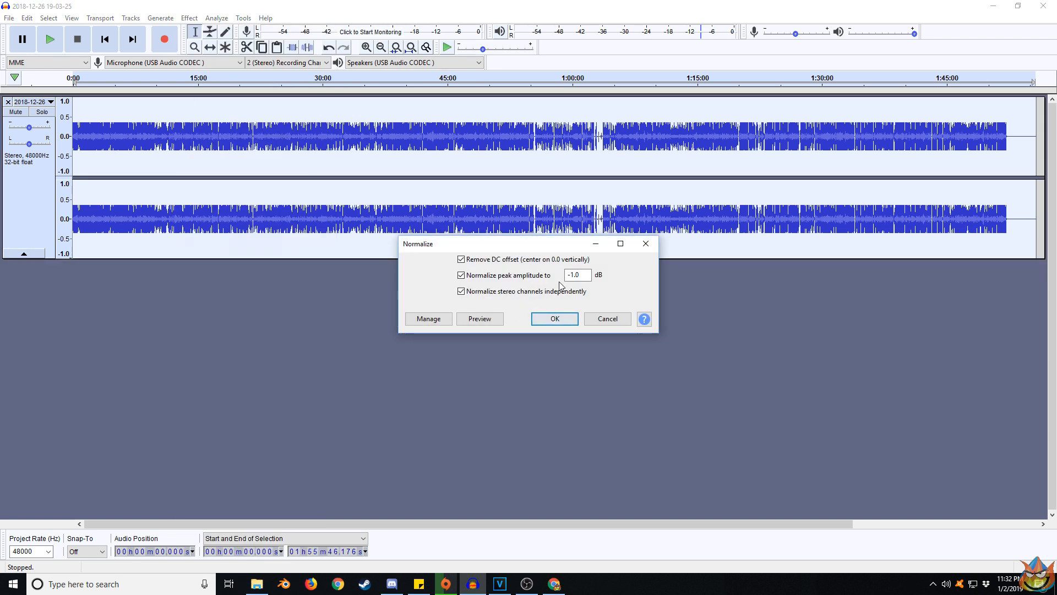
drag(575, 275, 571, 275)
click(552, 321)
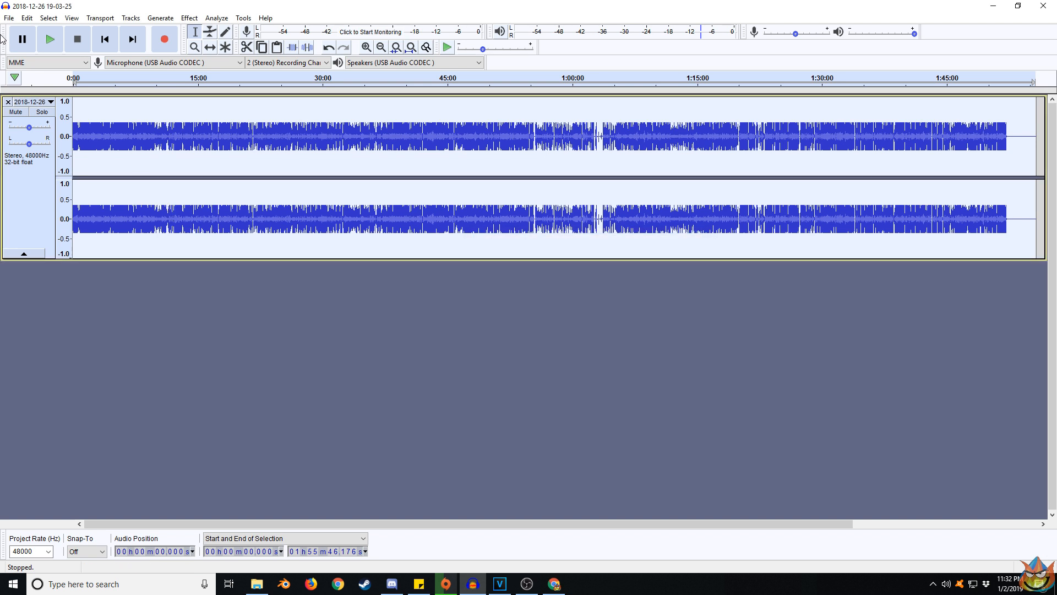
- Play the normalized audio from about 3 min 46 s to check the level
click(104, 129)
click(49, 39)
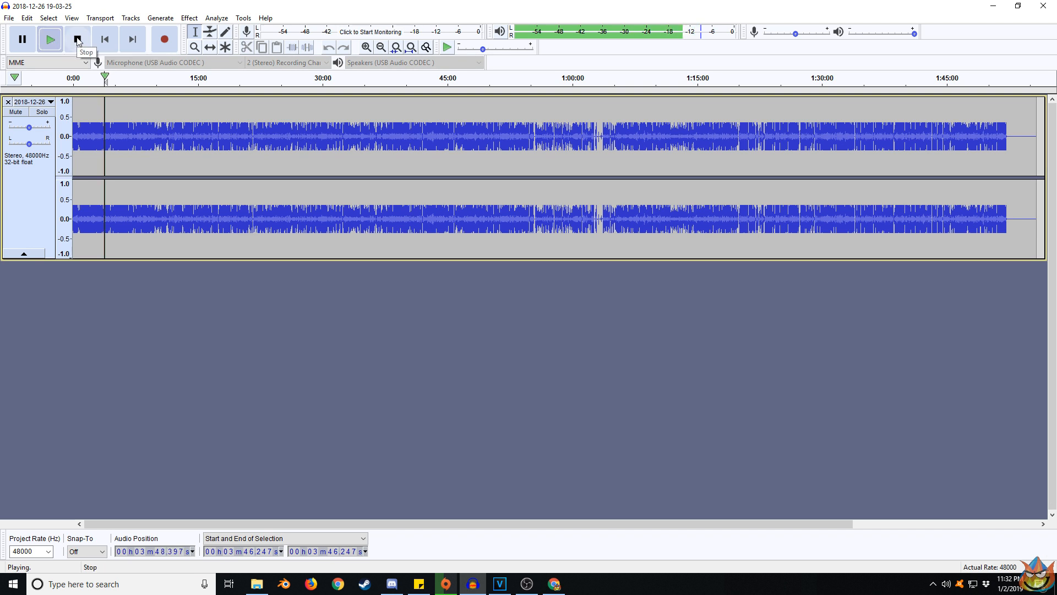
click(78, 40)
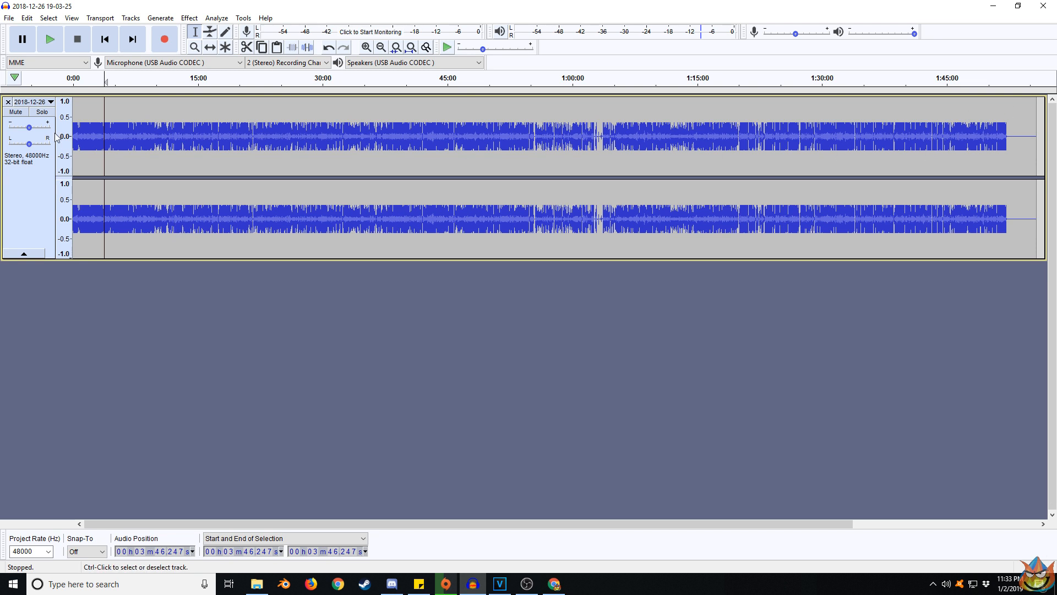
click(8, 17)
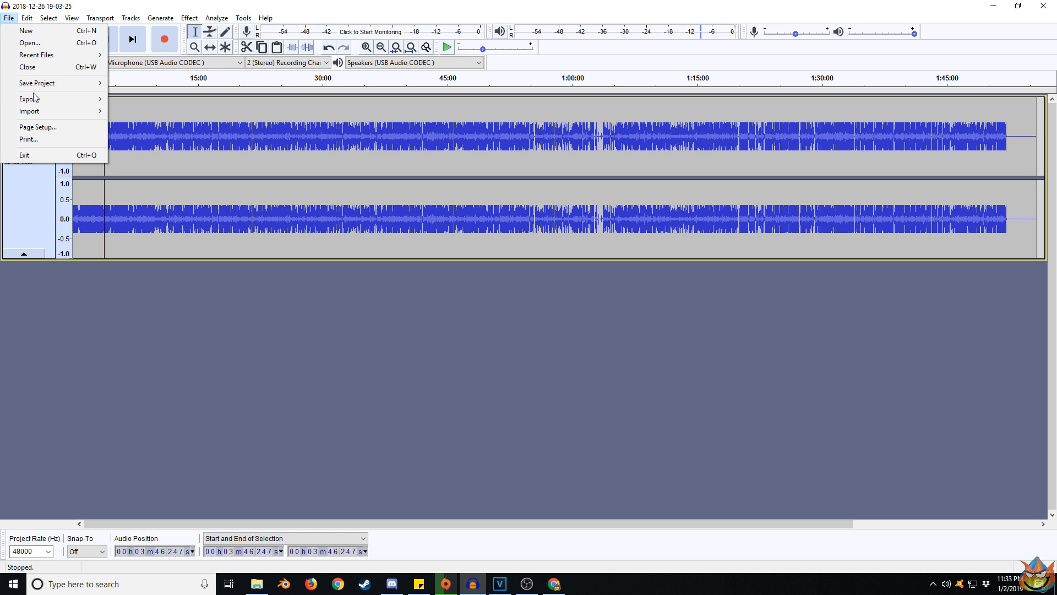
mouse_move(34, 100)
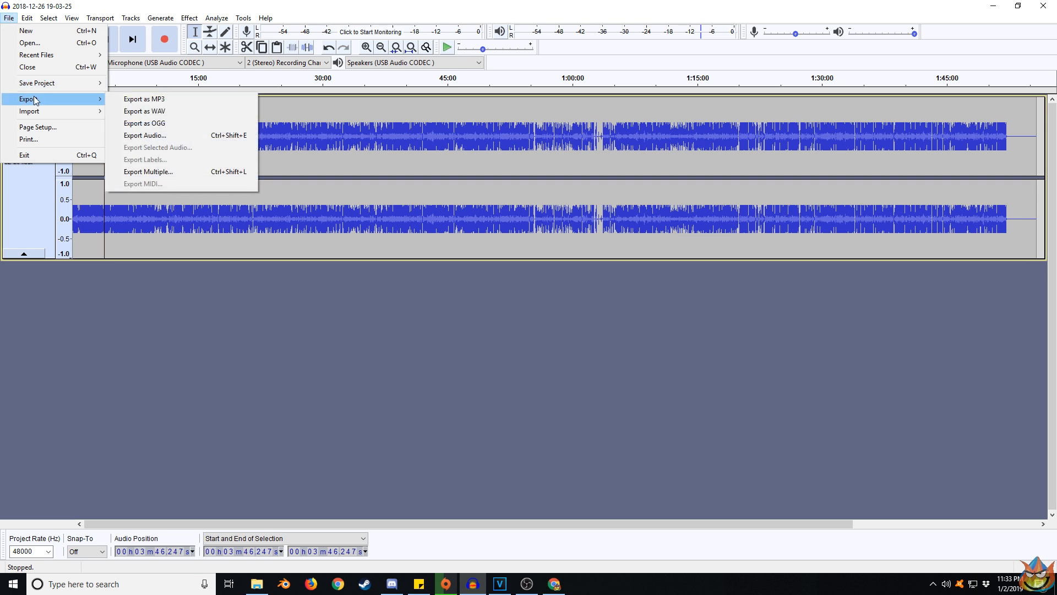
click(160, 112)
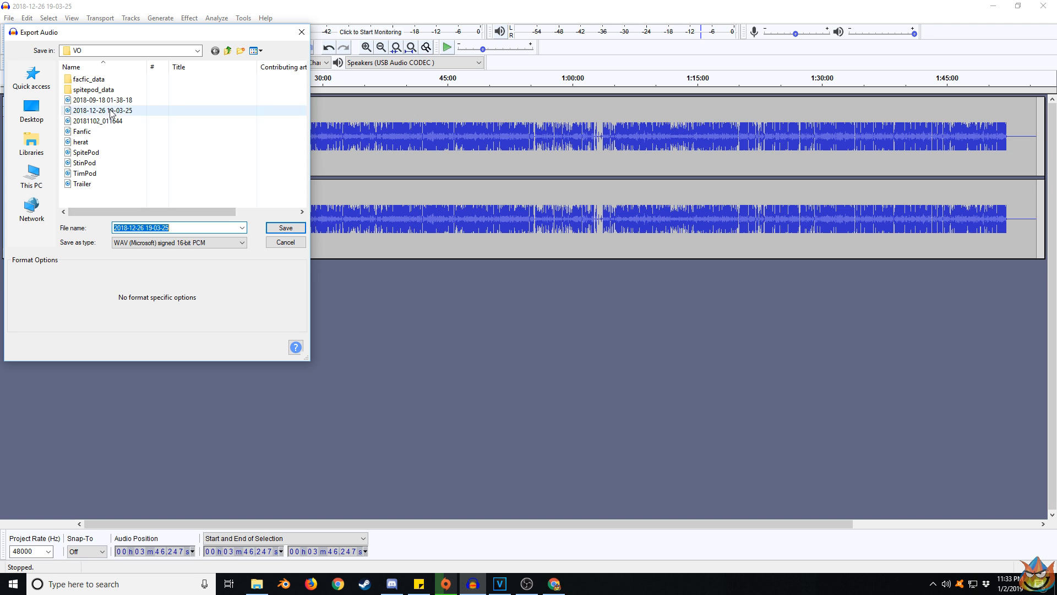
click(301, 32)
- Close the Audacity project without saving it and switch to the VEGAS Pro project
click(1043, 6)
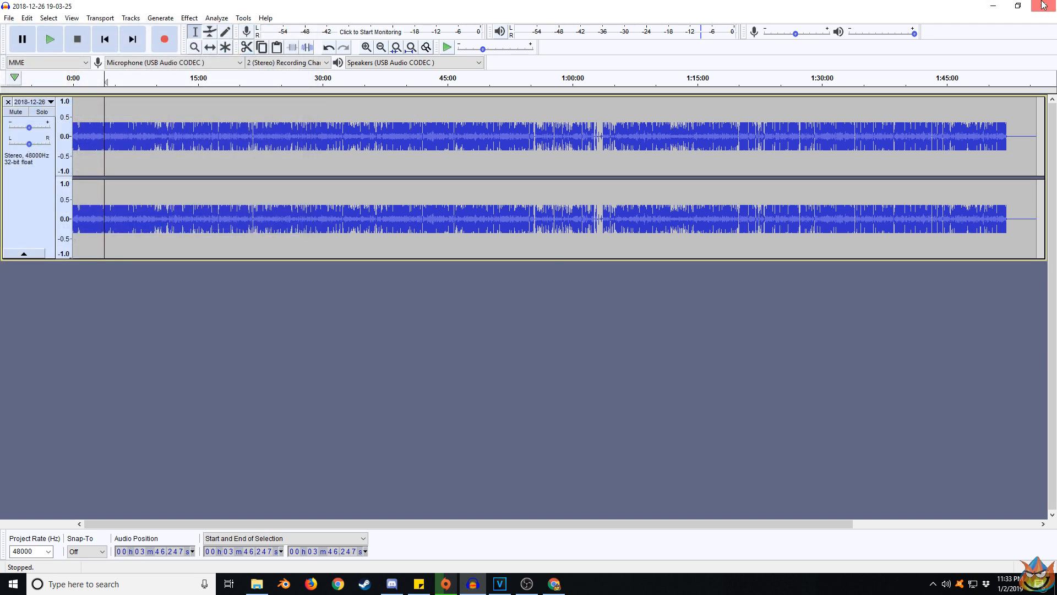
click(549, 288)
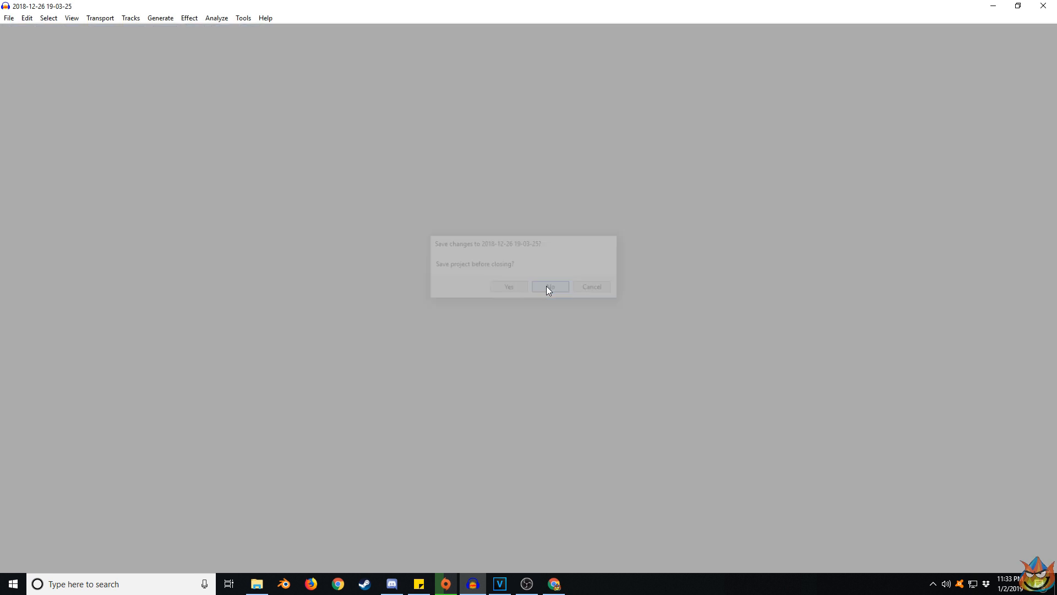
mouse_move(501, 584)
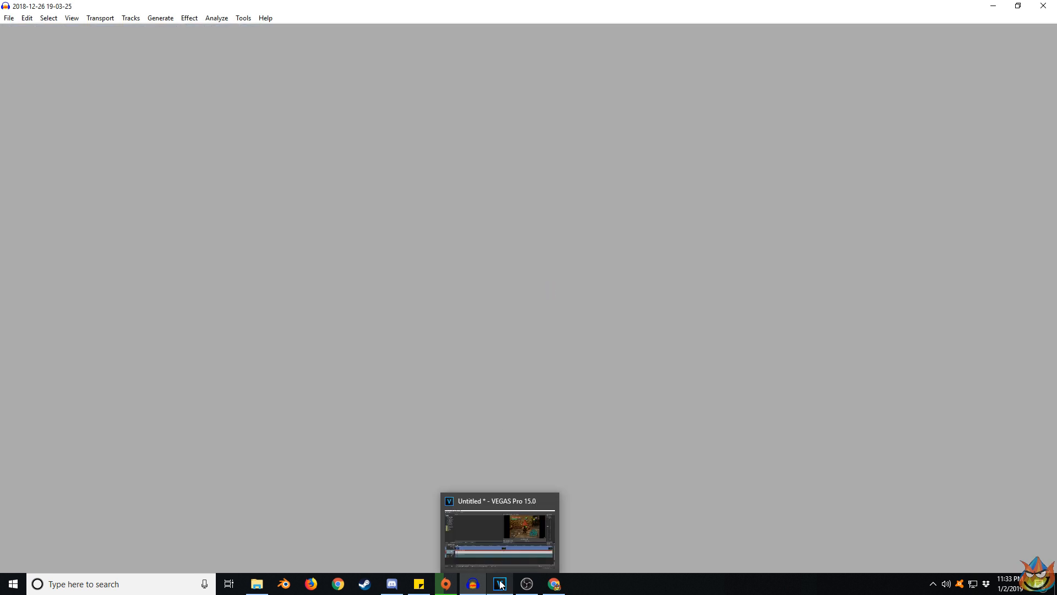
click(501, 584)
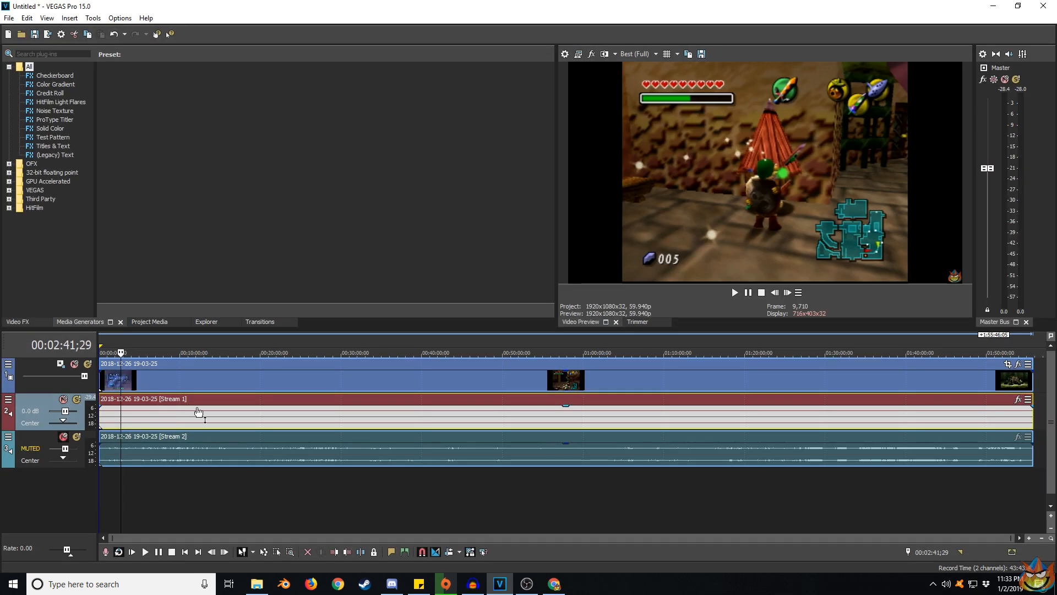
click(100, 380)
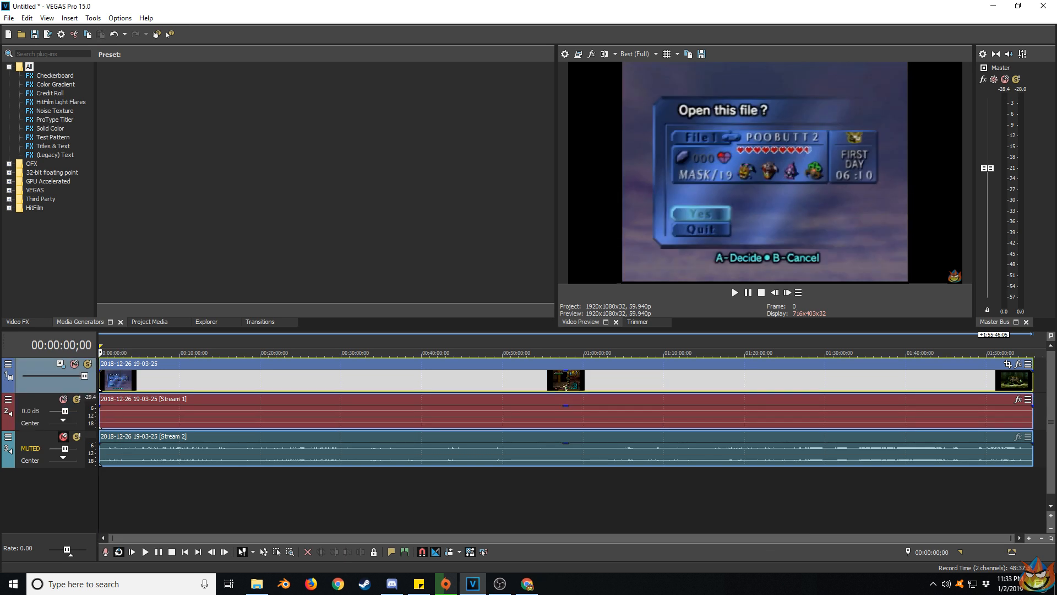
click(257, 584)
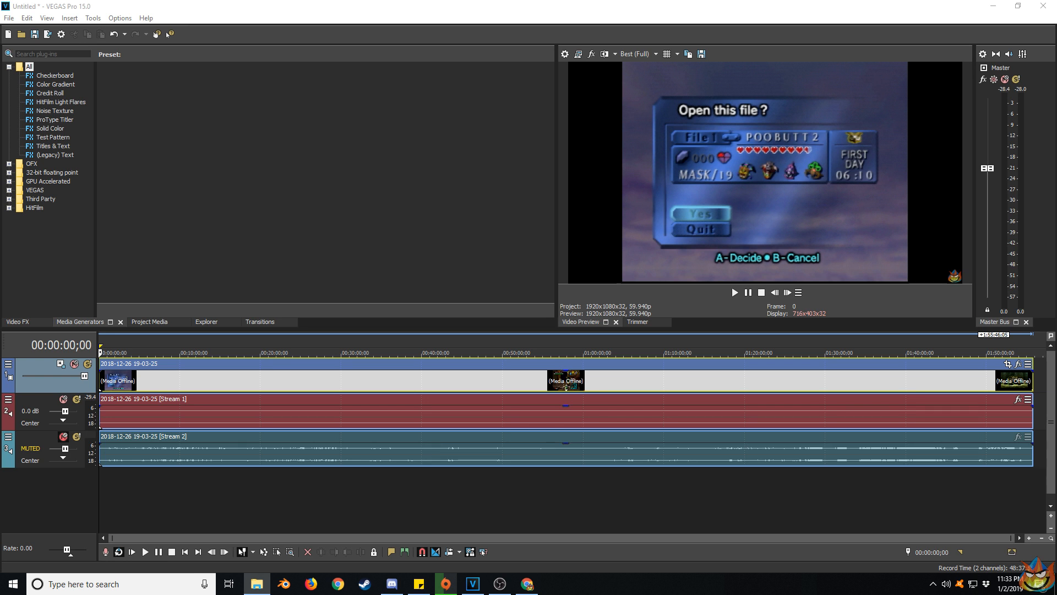
drag(566, 387, 109, 488)
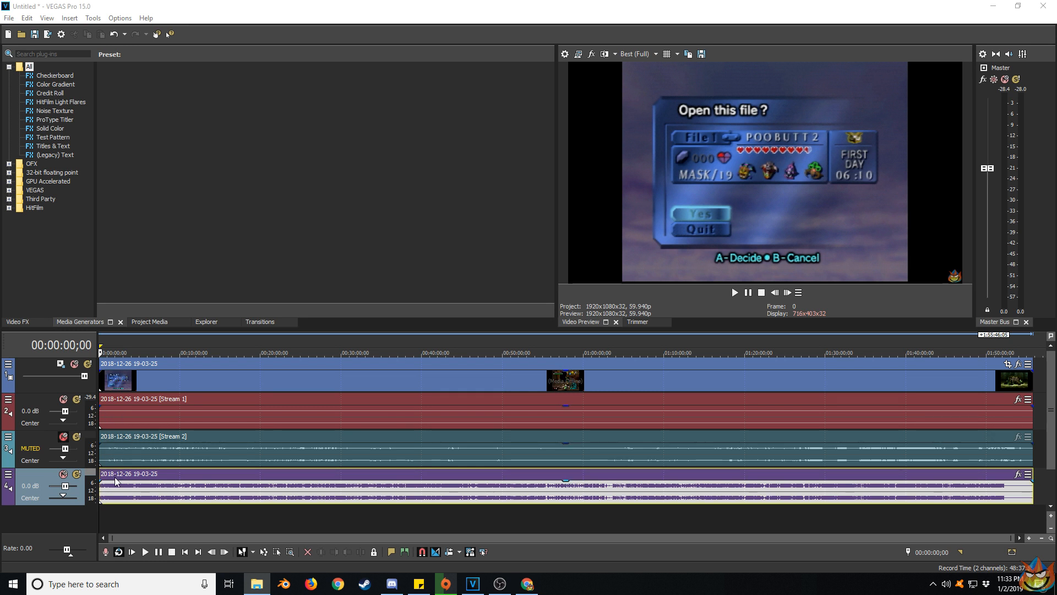
- Play the project from the start and from about 2 min 23 s to check the processed audio's level
click(733, 292)
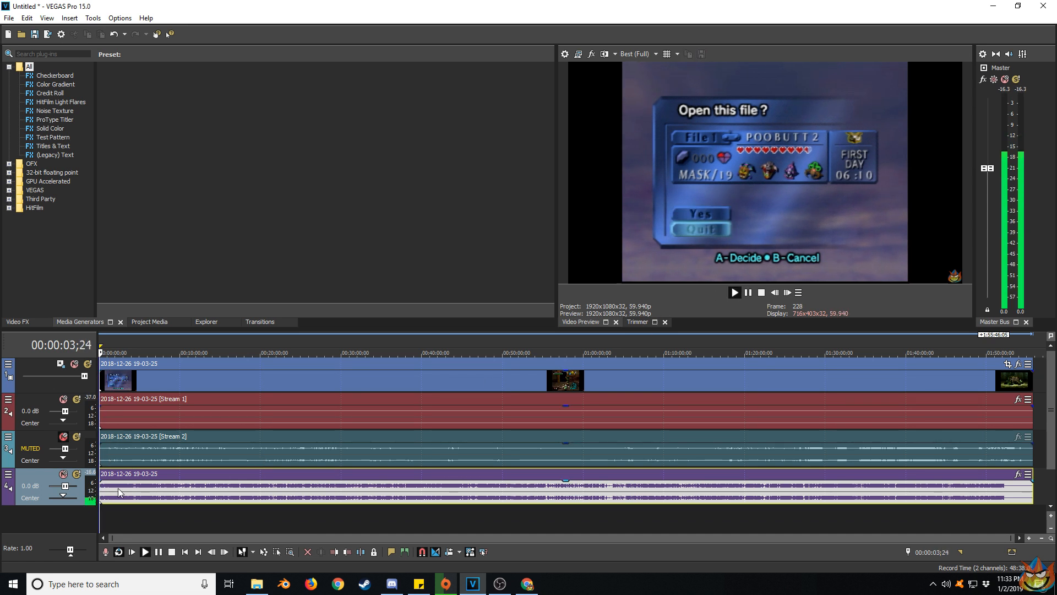
click(737, 290)
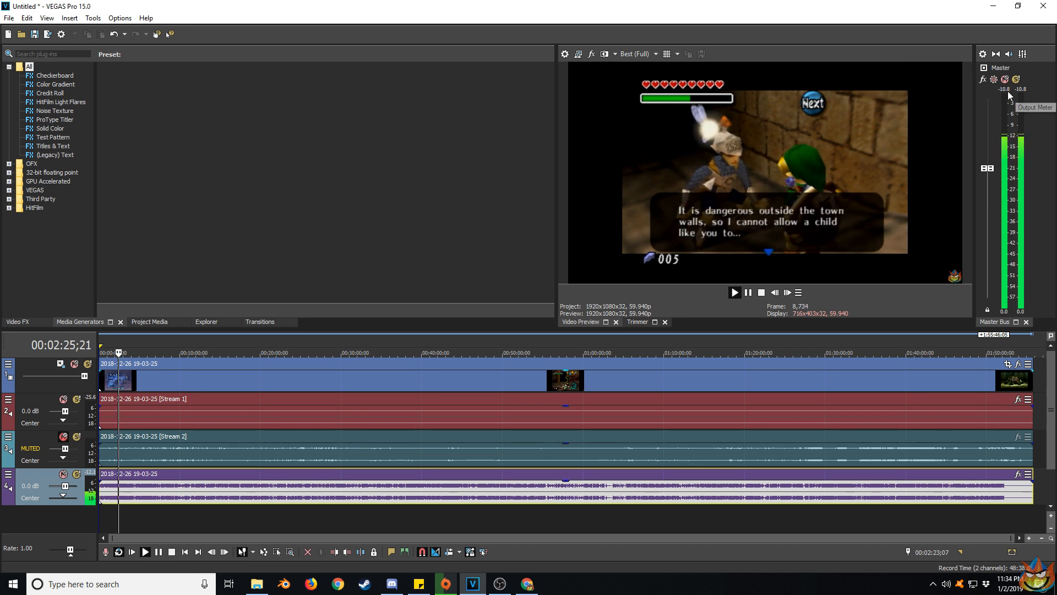
click(747, 294)
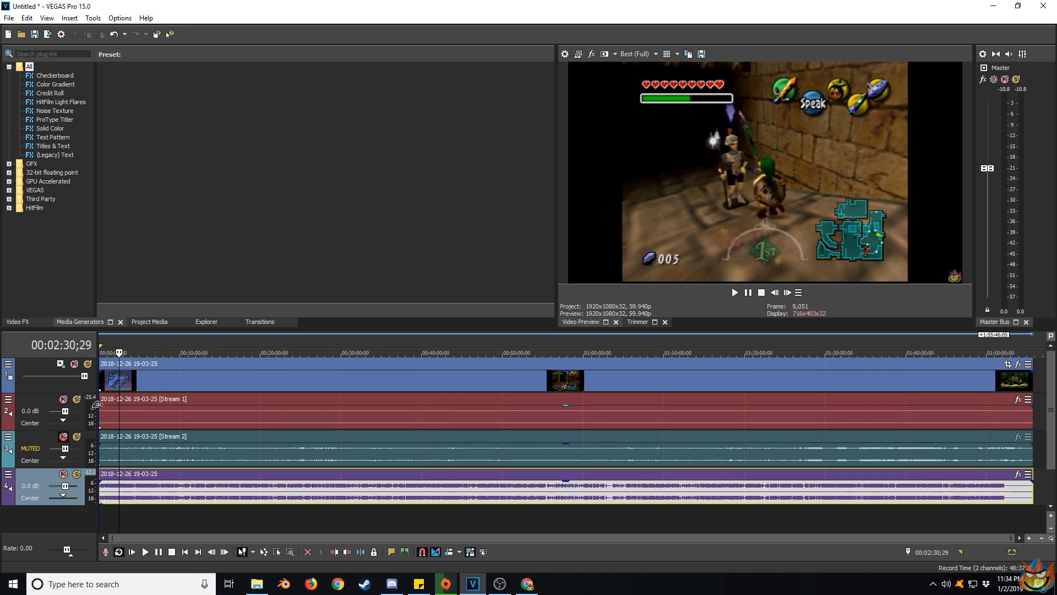
- Shift the video event and its two grouped audio streams forward in time by about 1;09, leaving the processed audio in place
click(100, 377)
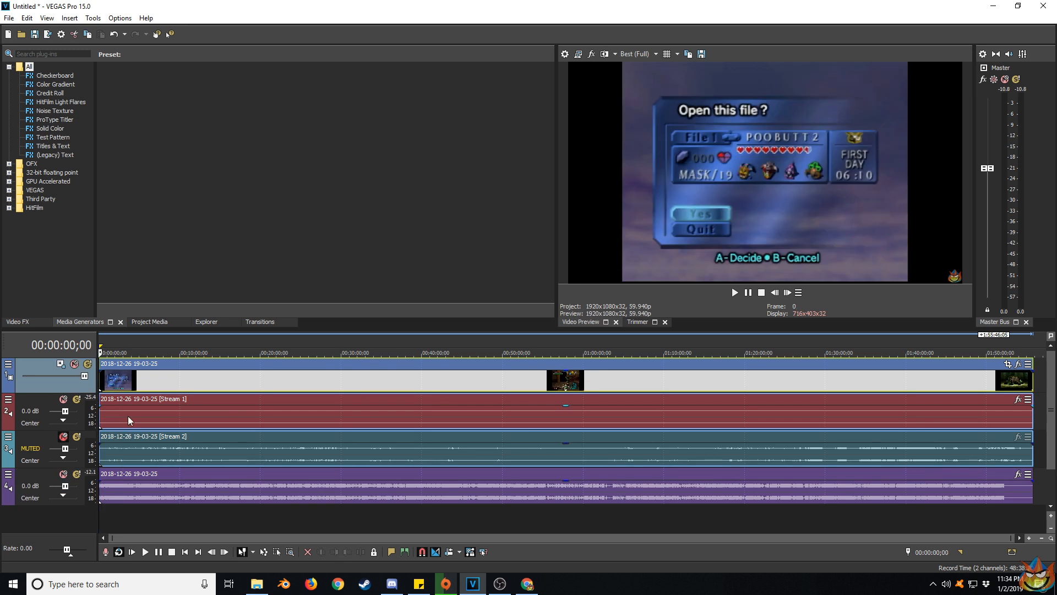
scroll(126, 389, up, 5)
scroll(126, 389, up, 3)
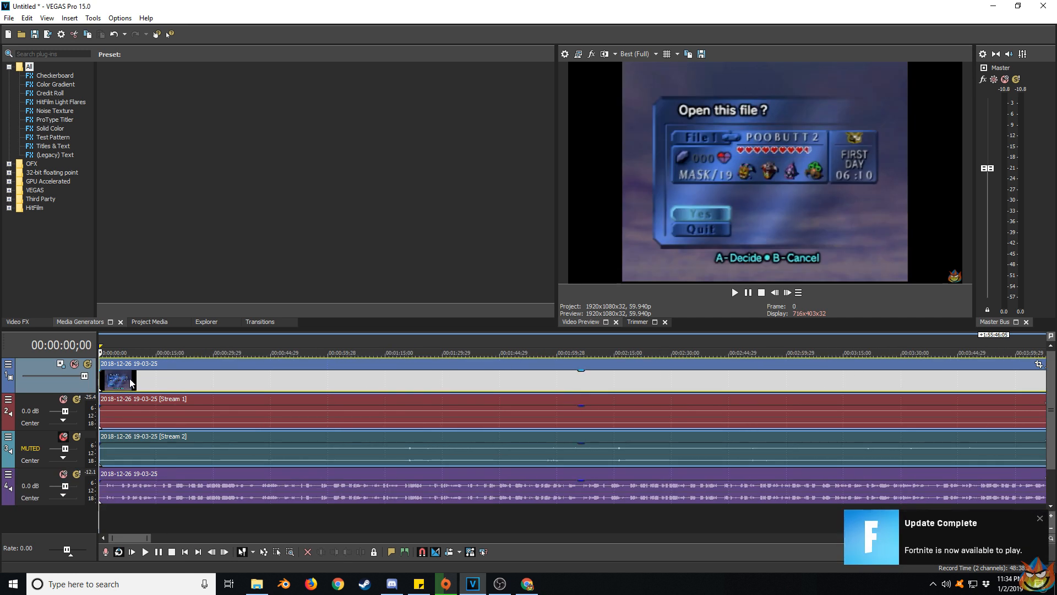
click(1040, 520)
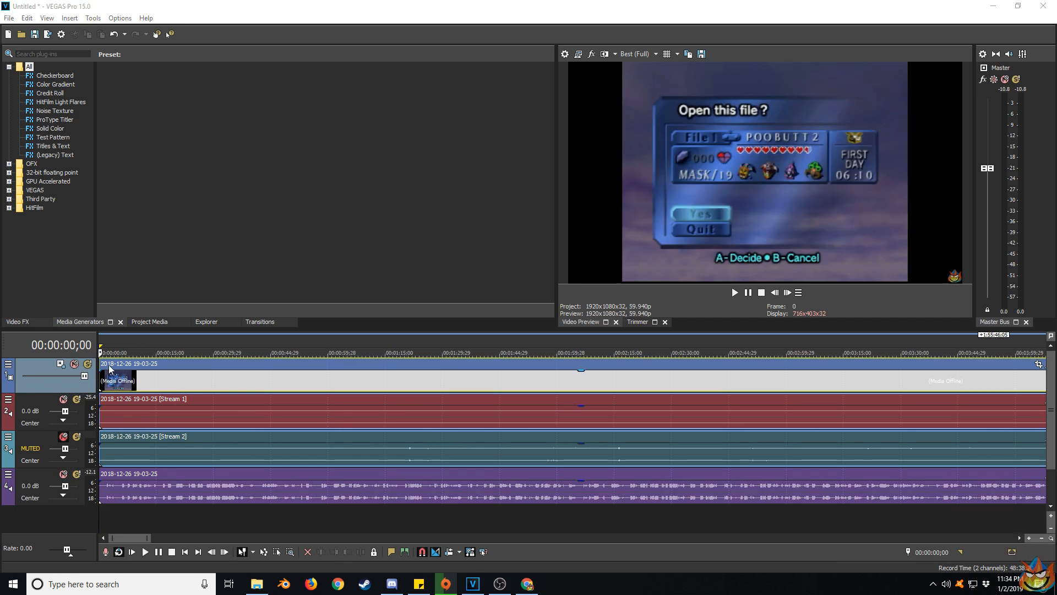
drag(111, 369, 115, 369)
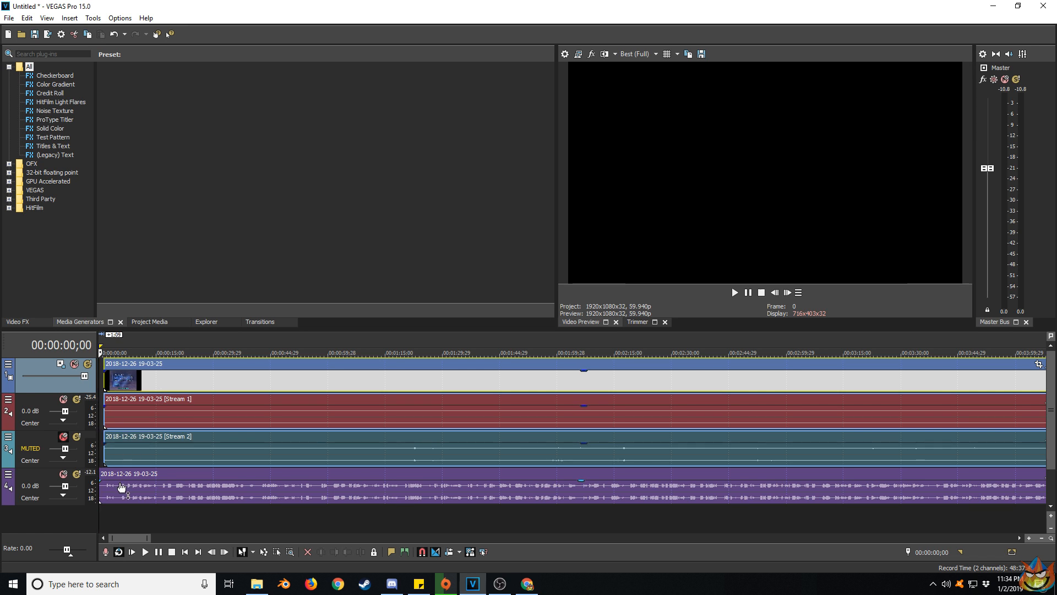
- Move the processed audio event forward so it starts together with the video event, at about 1;09
scroll(121, 486, up, 5)
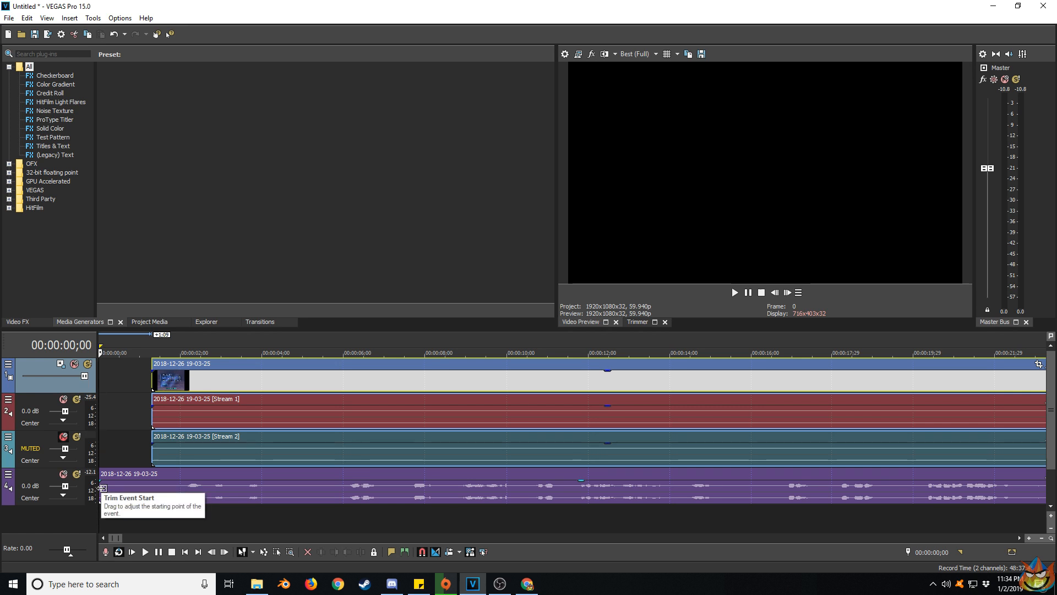
click(103, 488)
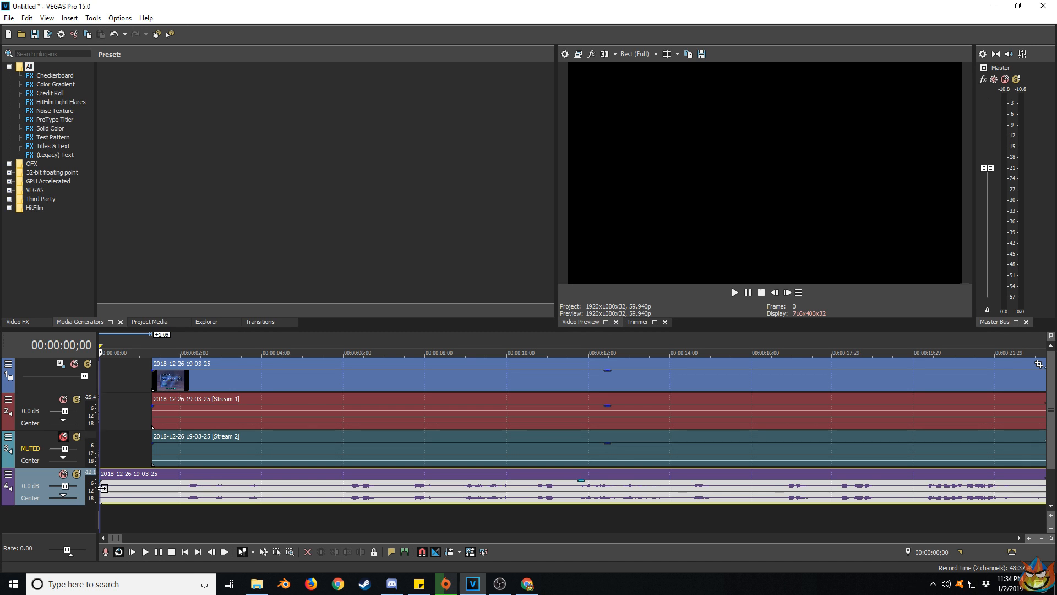
drag(107, 487, 180, 476)
- Play from the video's start and from about 7;09 to check the processed audio's sync, and compare where the events end
click(154, 380)
key(space)
click(396, 487)
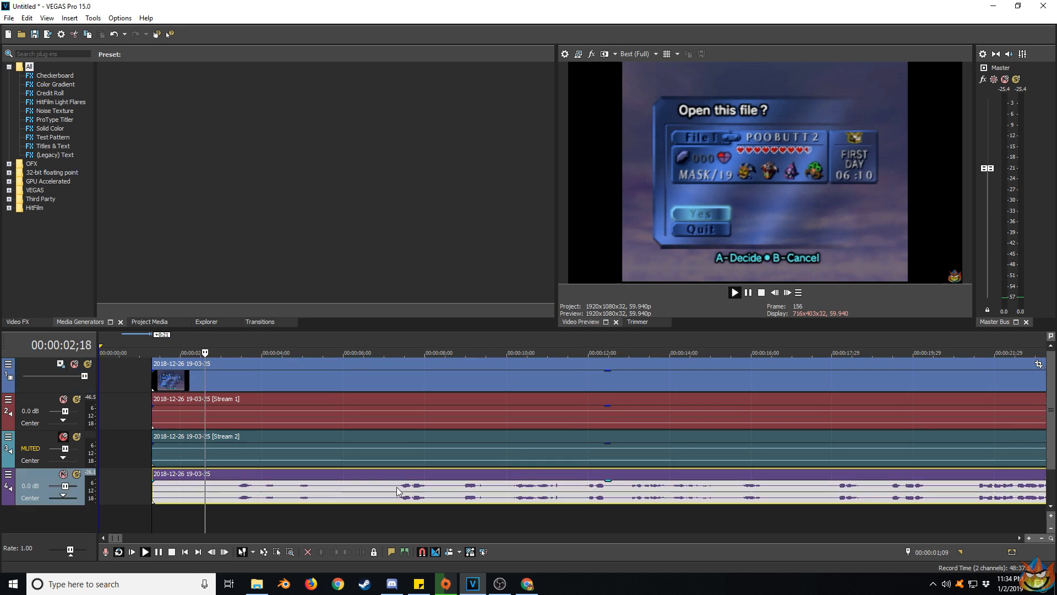
click(734, 293)
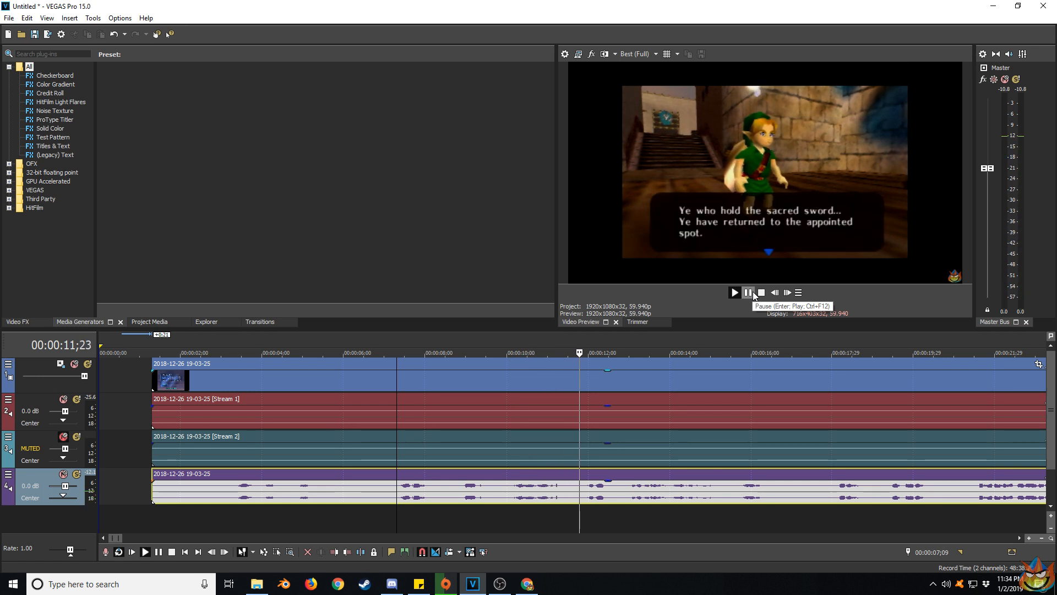
click(752, 294)
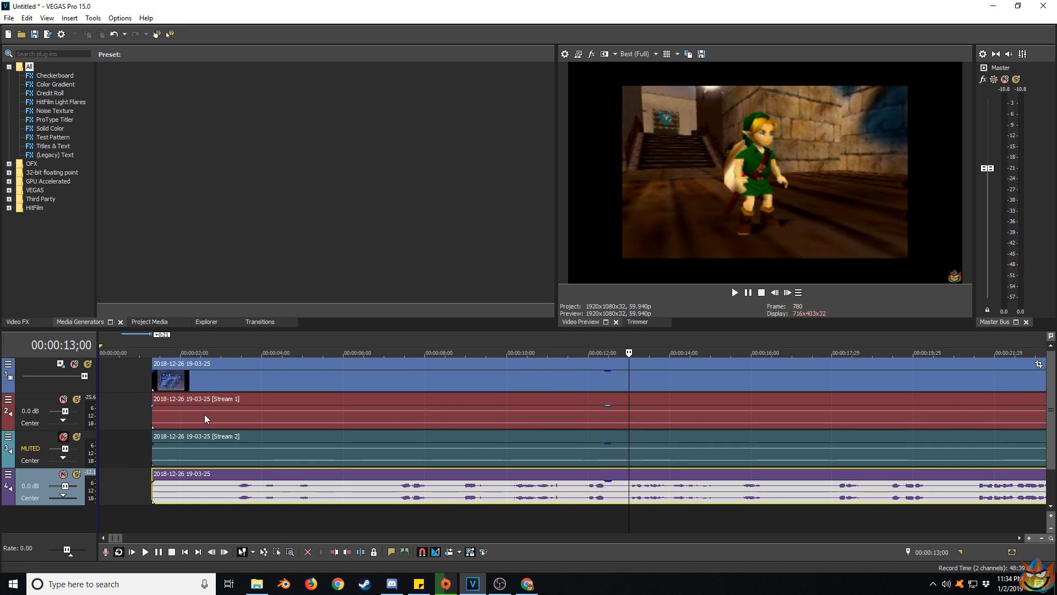
scroll(207, 427, down, 10)
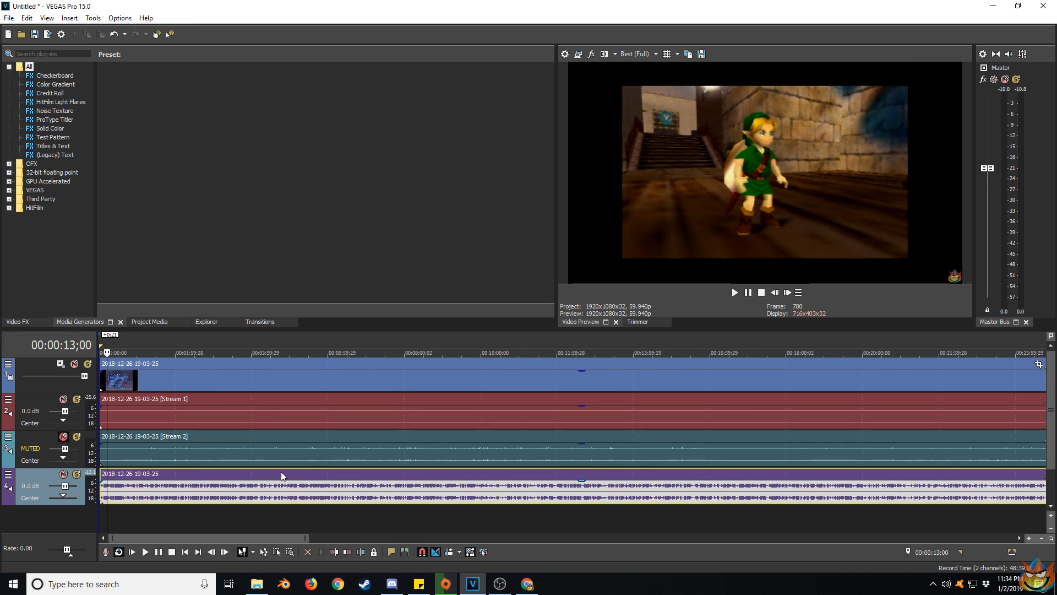
scroll(281, 471, down, 2)
scroll(289, 468, down, 4)
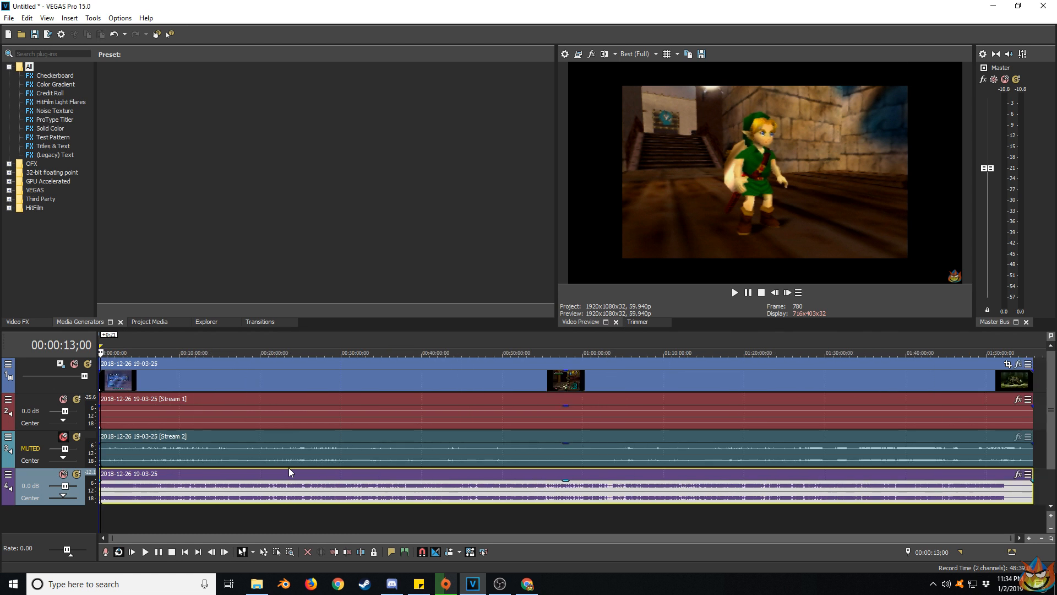
scroll(275, 470, up, 8)
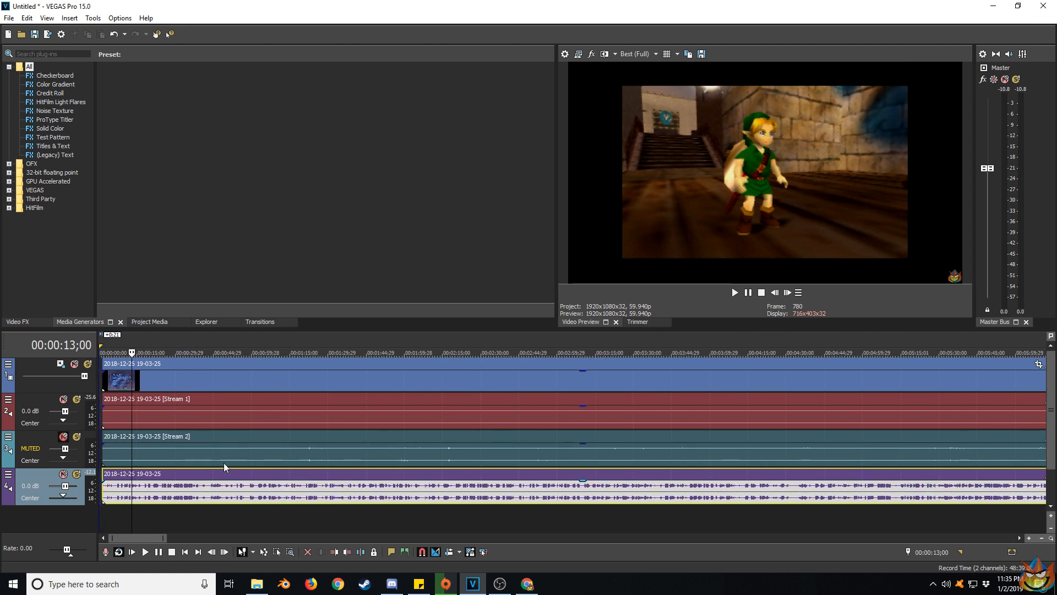
- Ungroup and delete the original Stream 1 audio event, and move the processed audio into its place on track 2
click(109, 383)
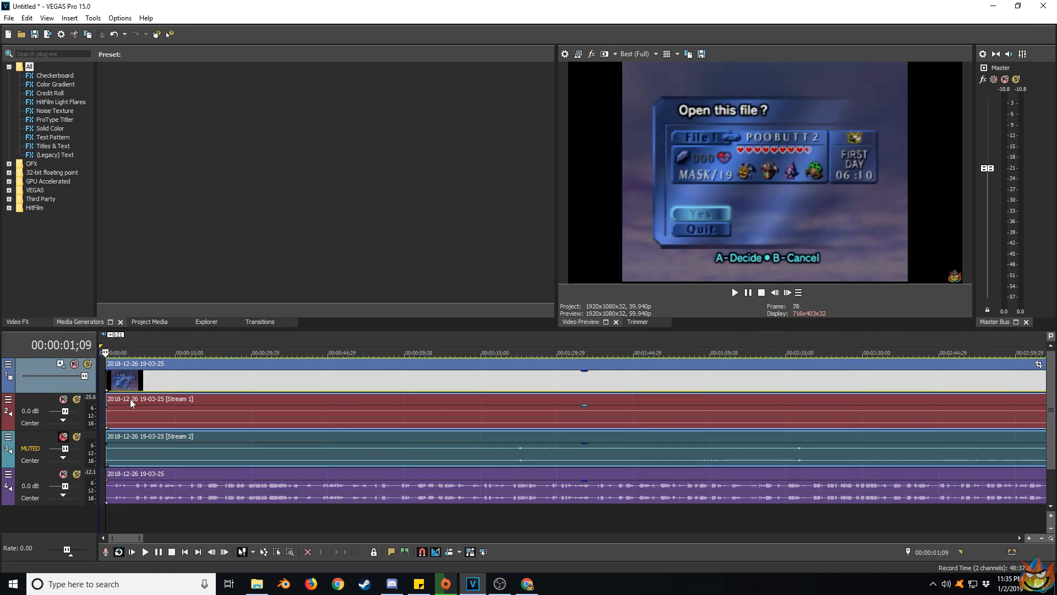
click(130, 399)
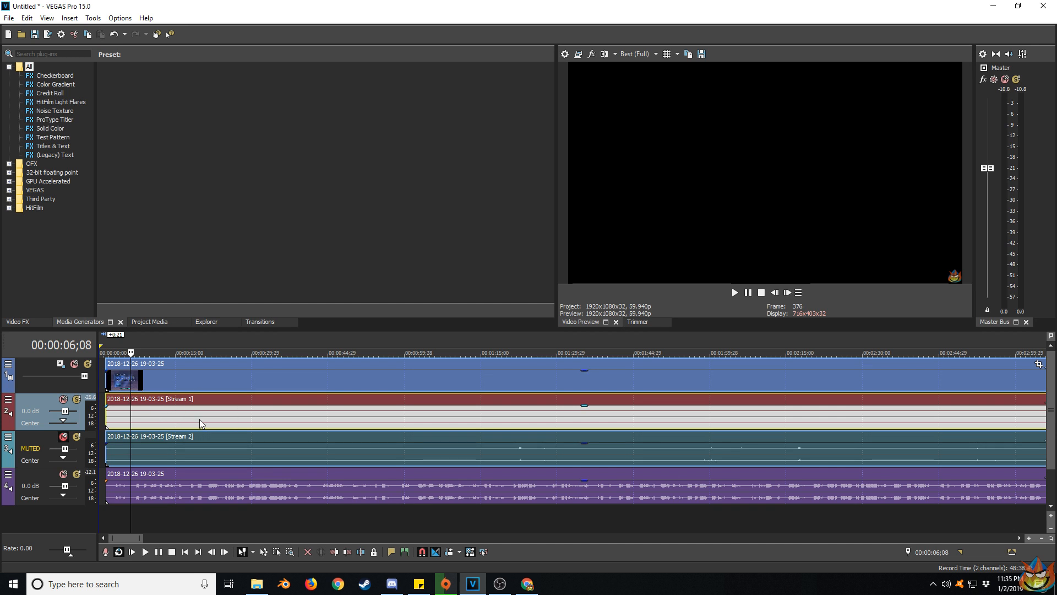
key(u)
right_click(179, 401)
click(207, 178)
drag(138, 471, 142, 408)
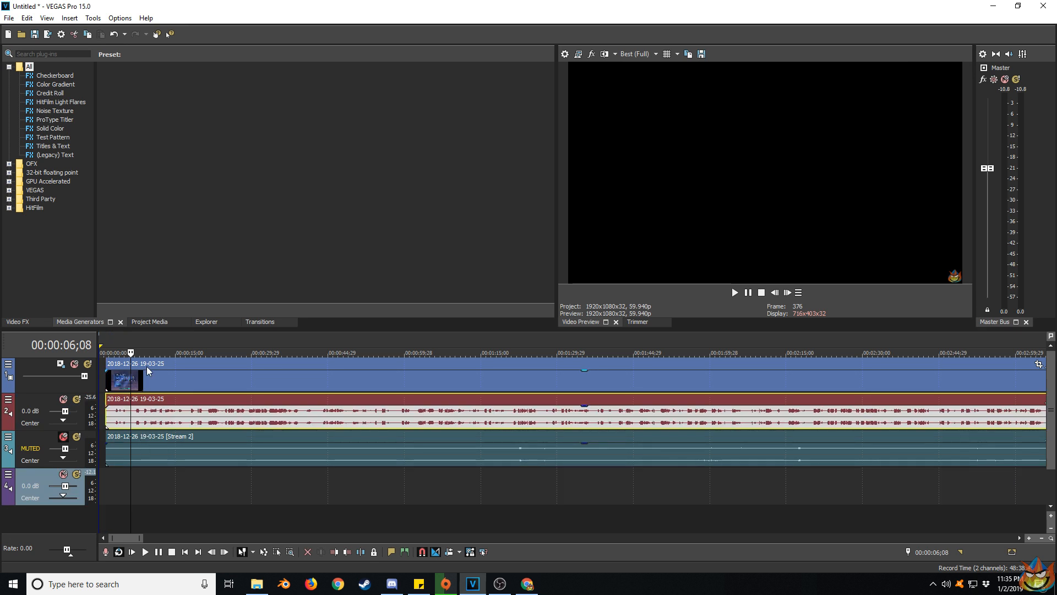
- Group the video, the processed audio and the Stream 2 audio events, and move them together to the timeline's beginning
click(146, 365)
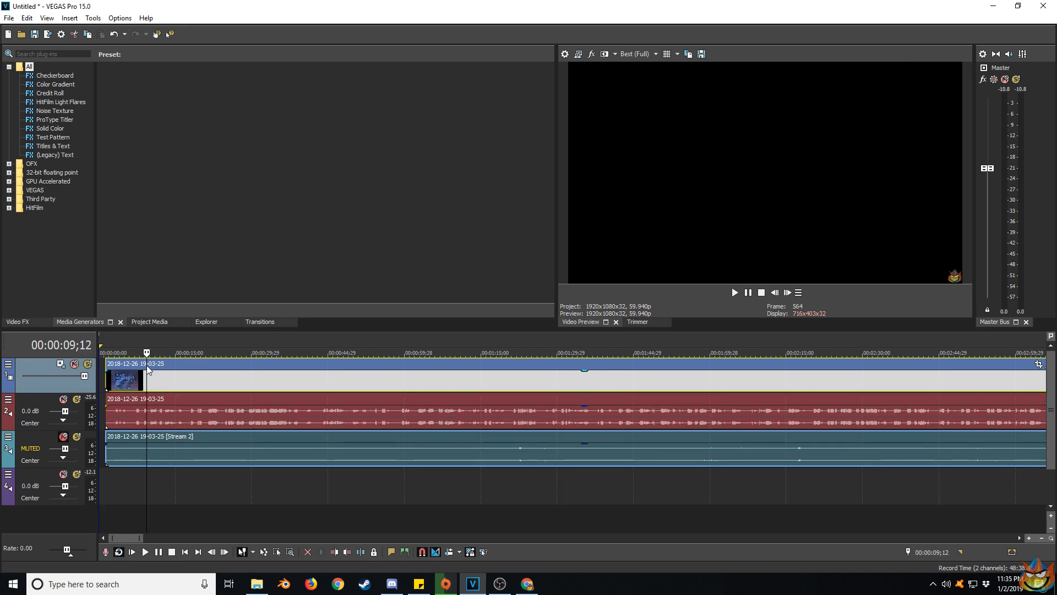
shift+click(162, 439)
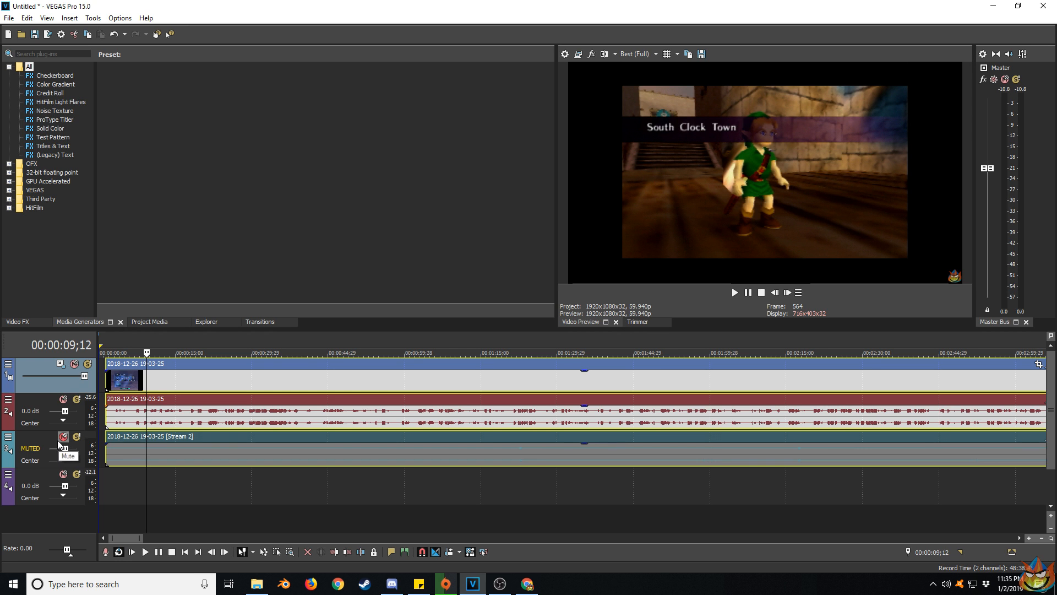
drag(177, 386, 48, 451)
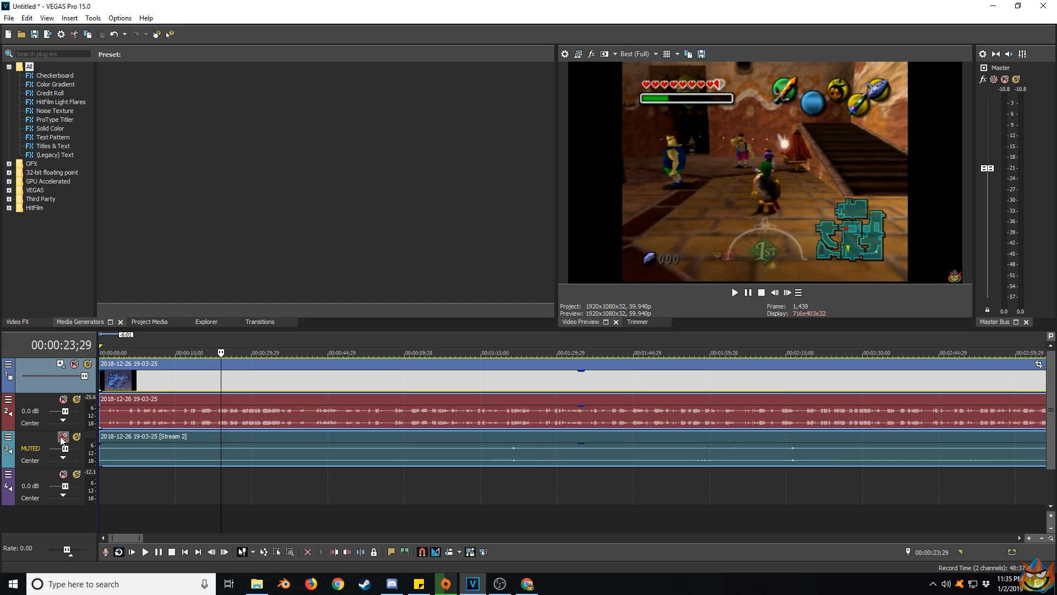
- Unmute the Stream 2 track, mute the processed audio track, and play from about 1;12 to hear Stream 2 alone
click(64, 436)
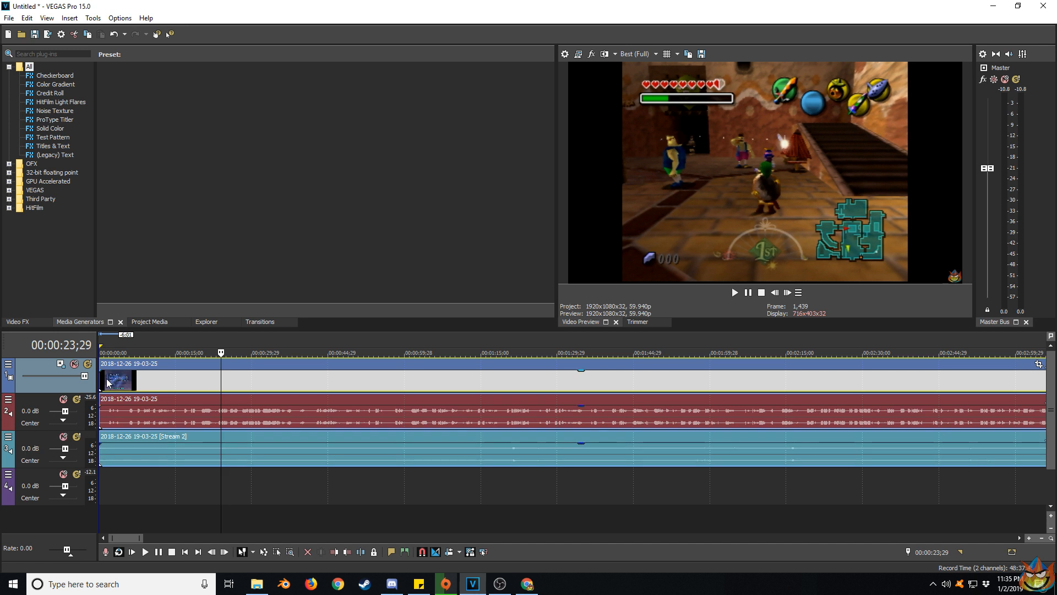
click(107, 380)
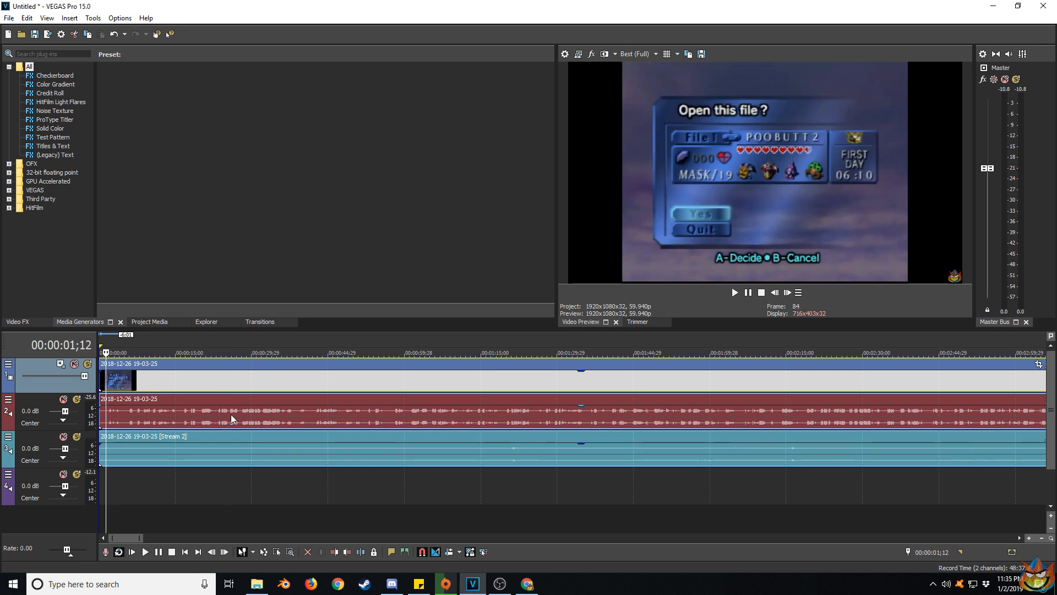
click(63, 399)
key(space)
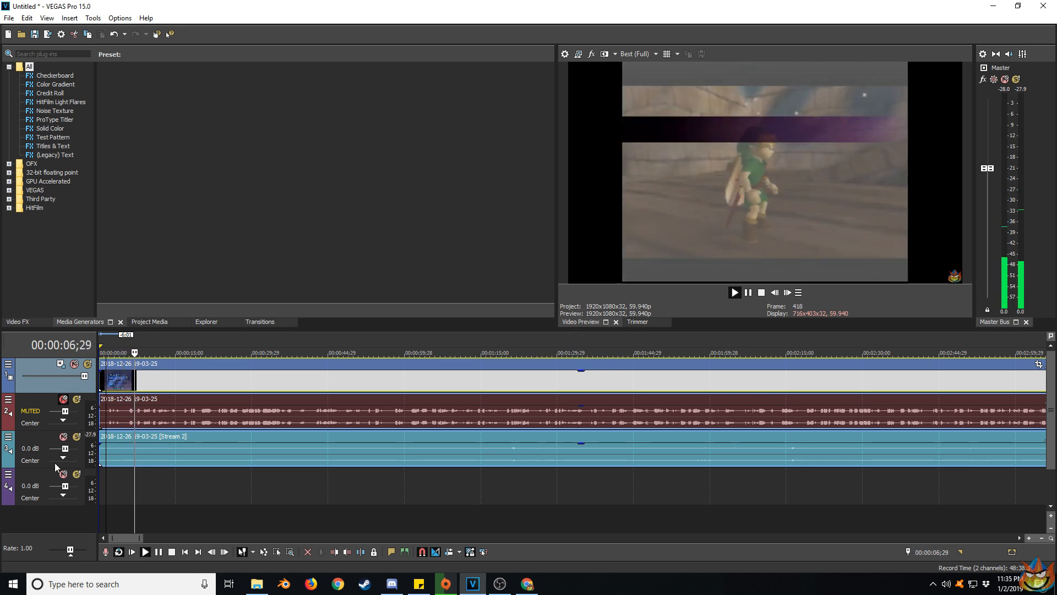
- Set the volume of the Stream 2 track to -3 dB
double_click(29, 454)
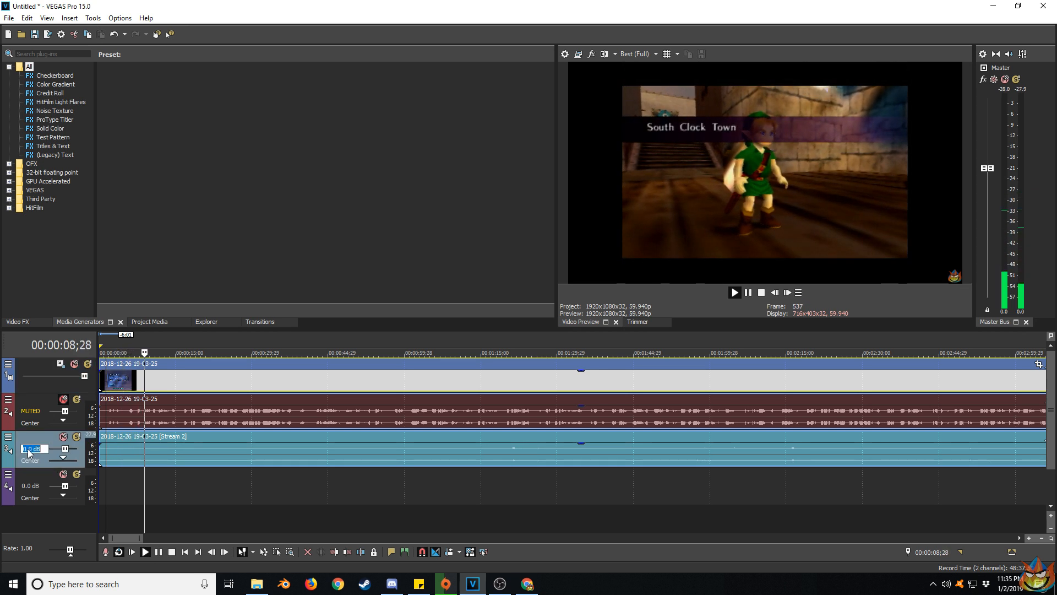
text(-3)
key(Return)
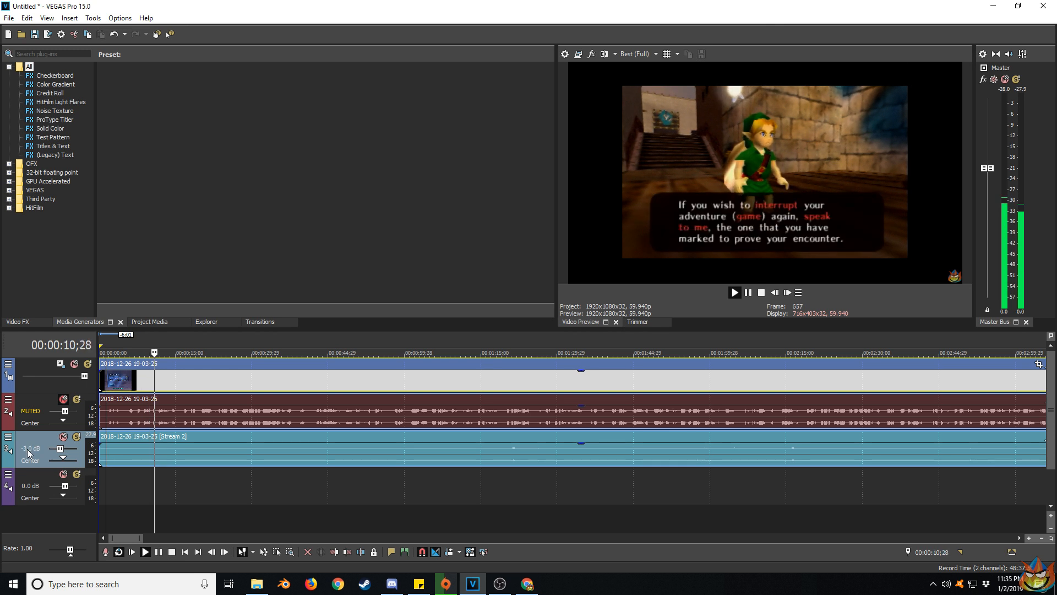
- Replay the beginning of the project with only the Stream 2 track audible to check its new level
key(space)
click(130, 386)
key(space)
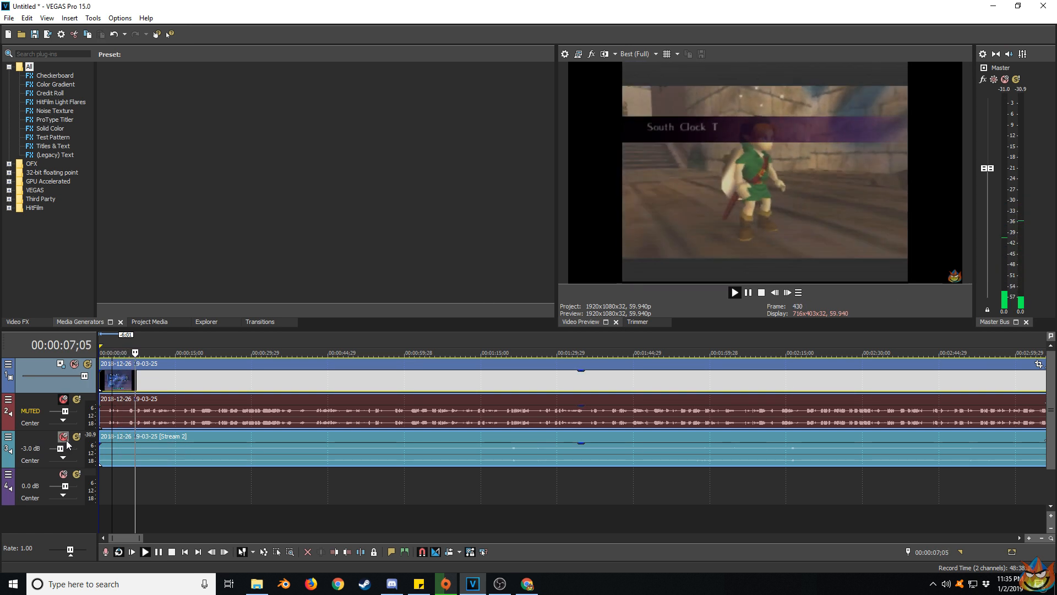
click(749, 293)
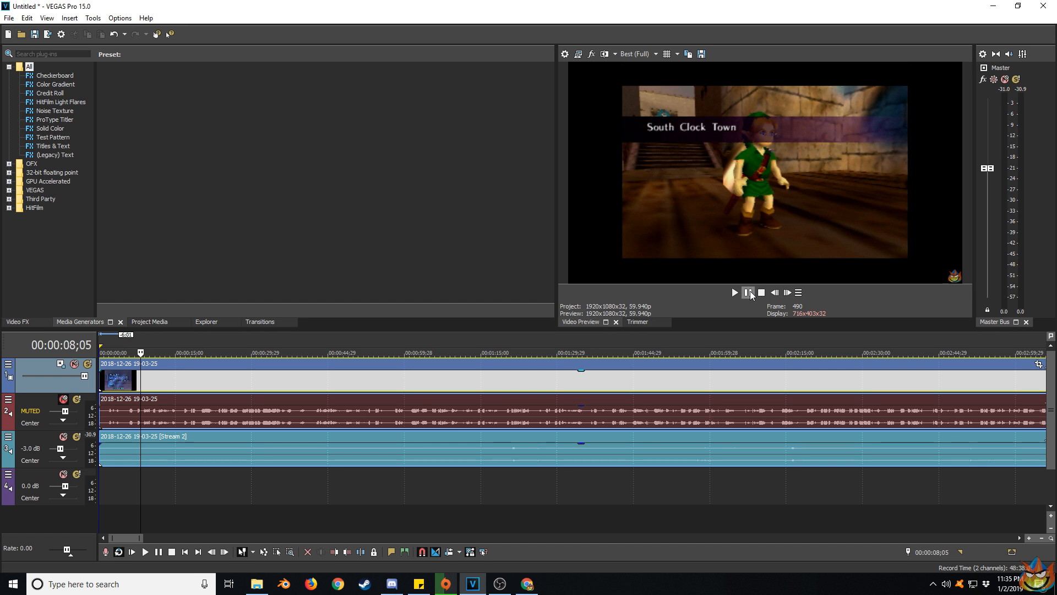
- Unmute the processed audio track, play both audio tracks from about 8;05 to check their balance, and view the whole timeline
click(63, 399)
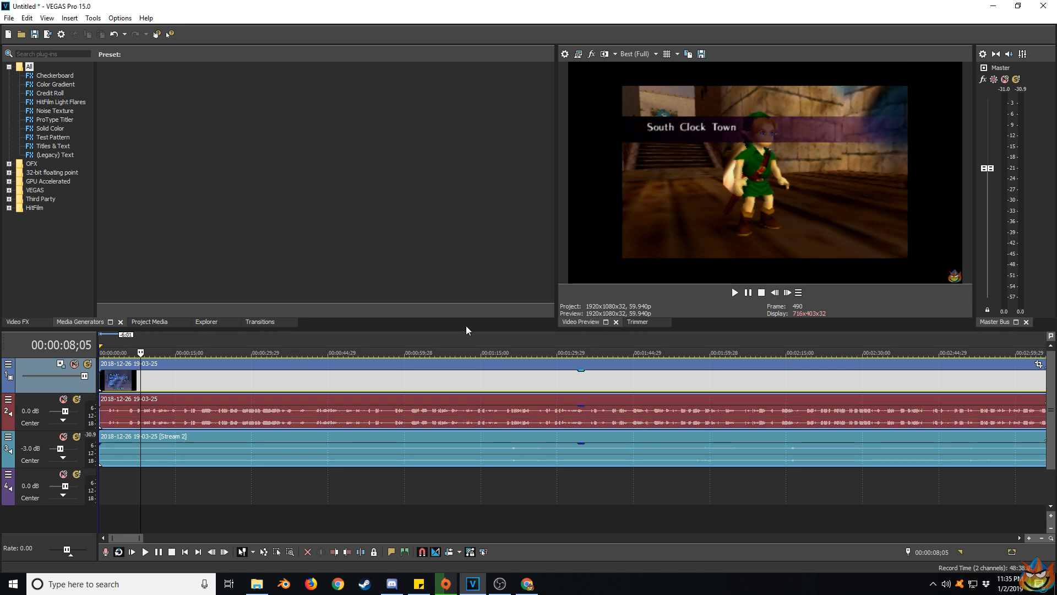
click(735, 293)
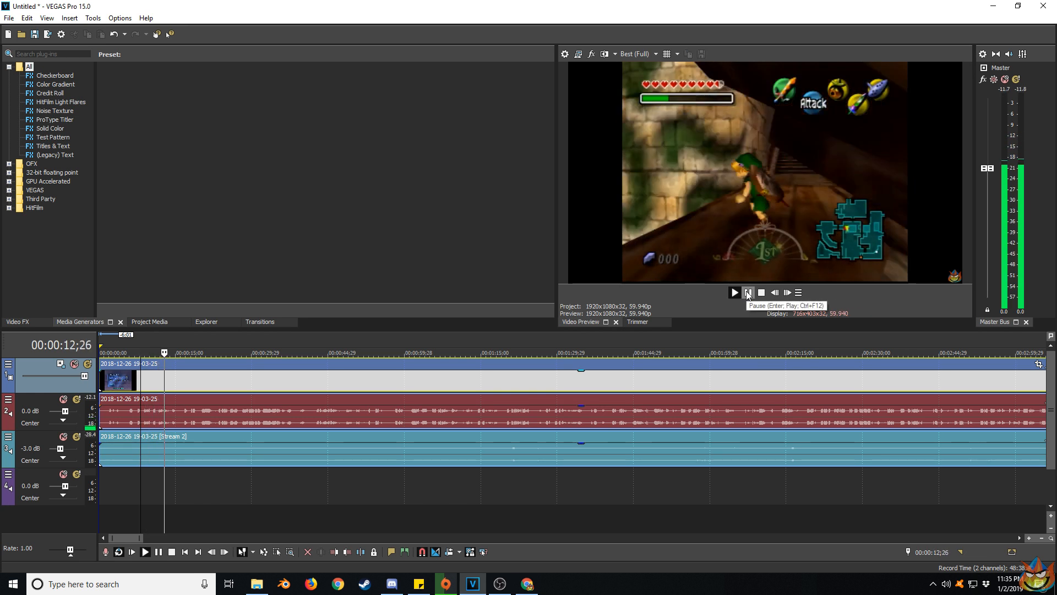
click(748, 293)
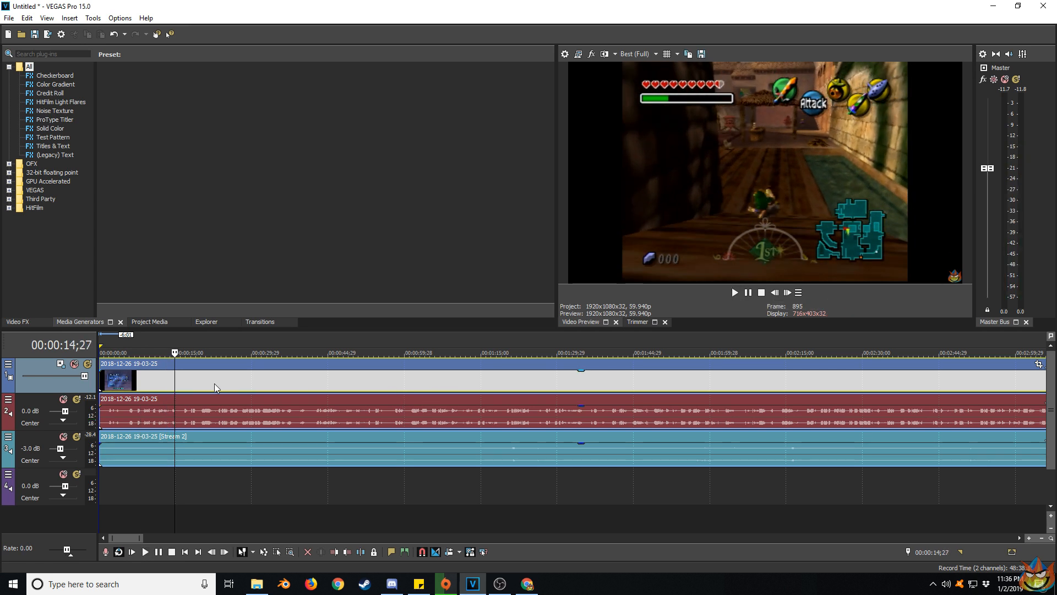
scroll(314, 417, down, 8)
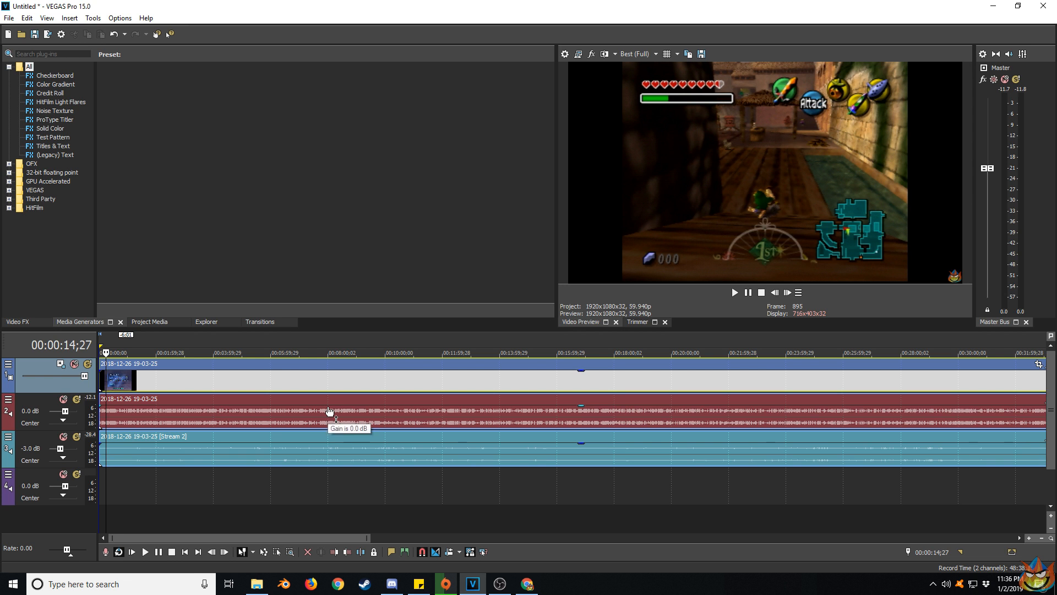
scroll(329, 411, down, 2)
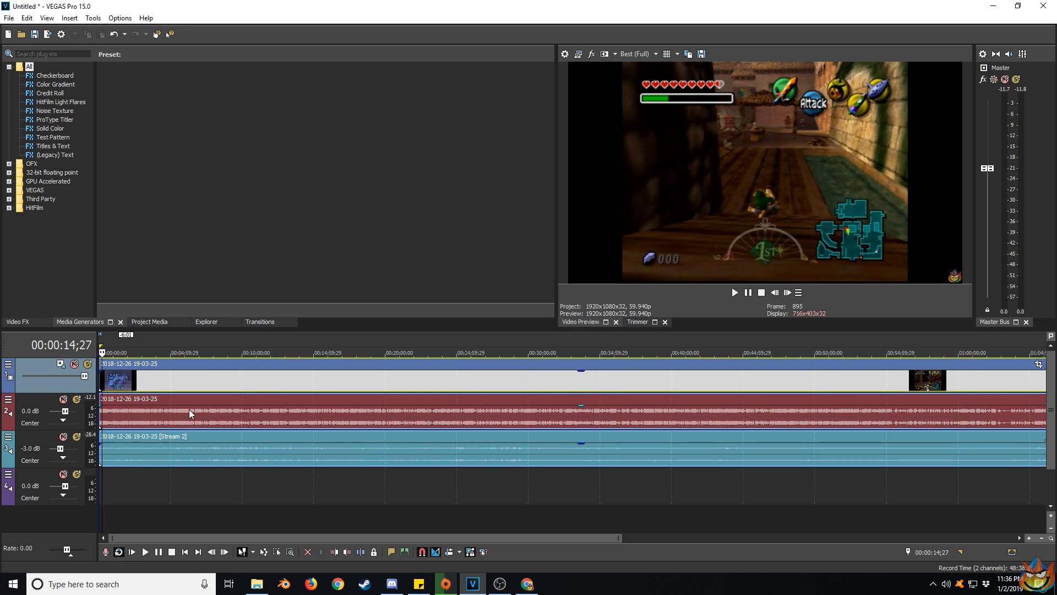
scroll(190, 409, down, 2)
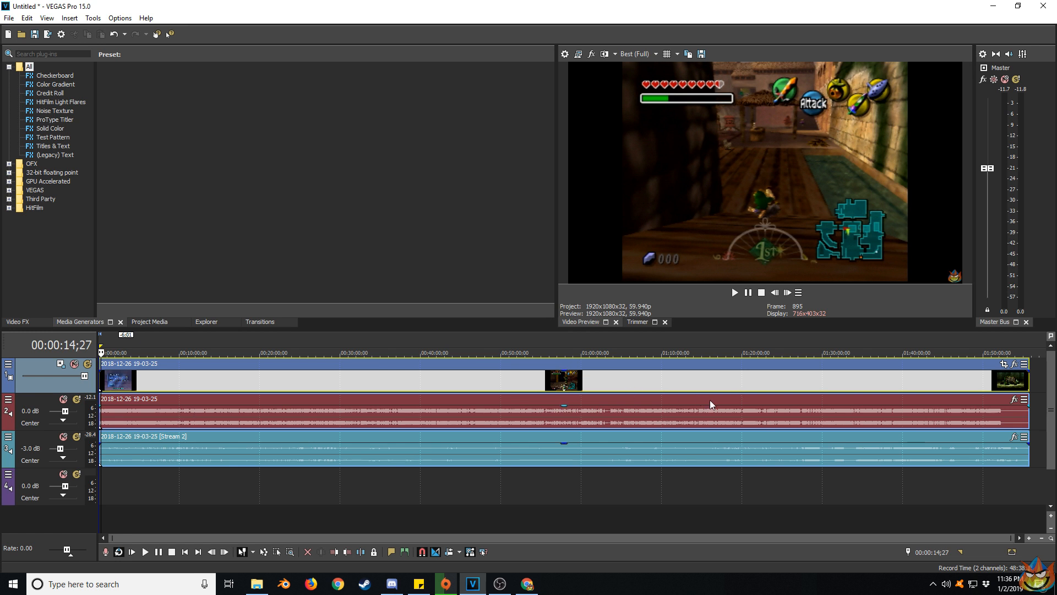